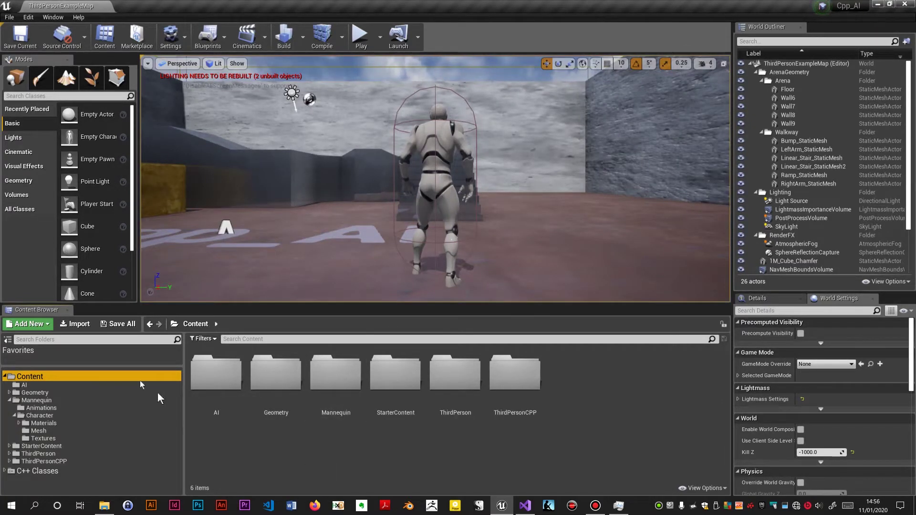
Step: Add a new folder named MeleeAttack in the Content Browser and open it
right_click(607, 398)
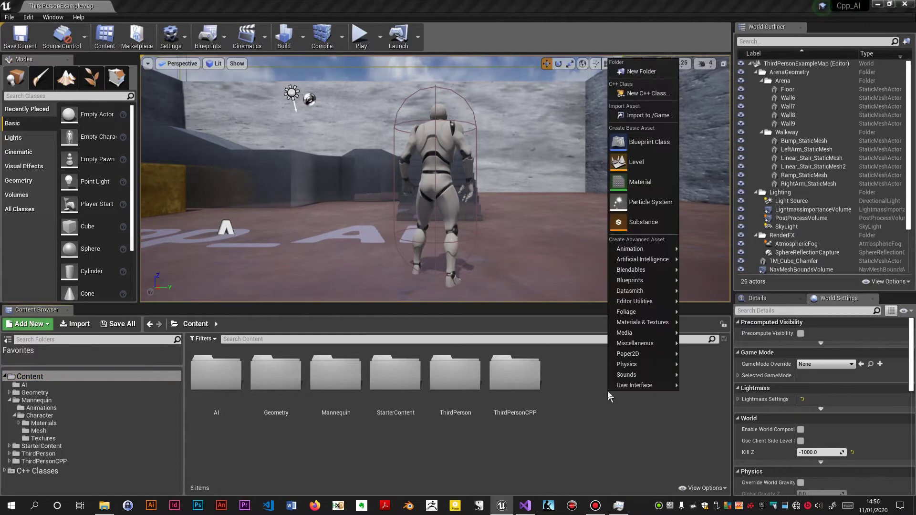
left_click(661, 74)
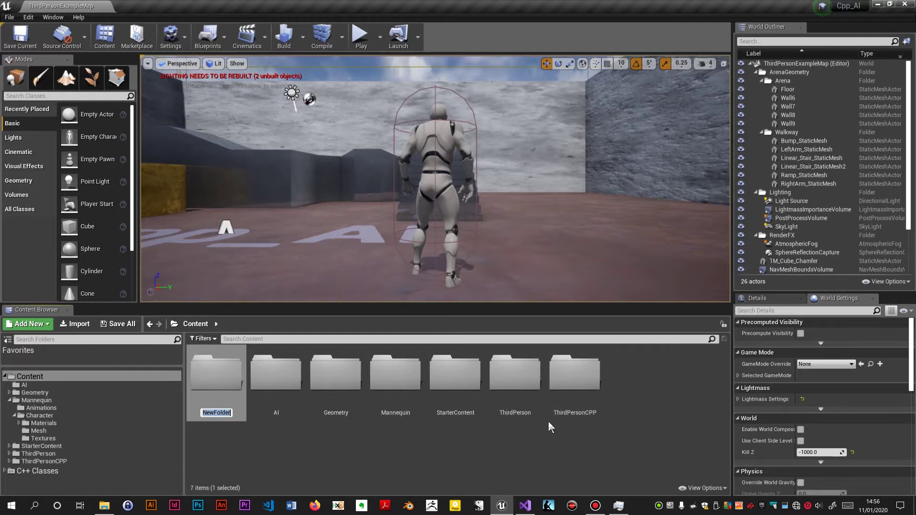
type("MeleeAttack")
key("Return")
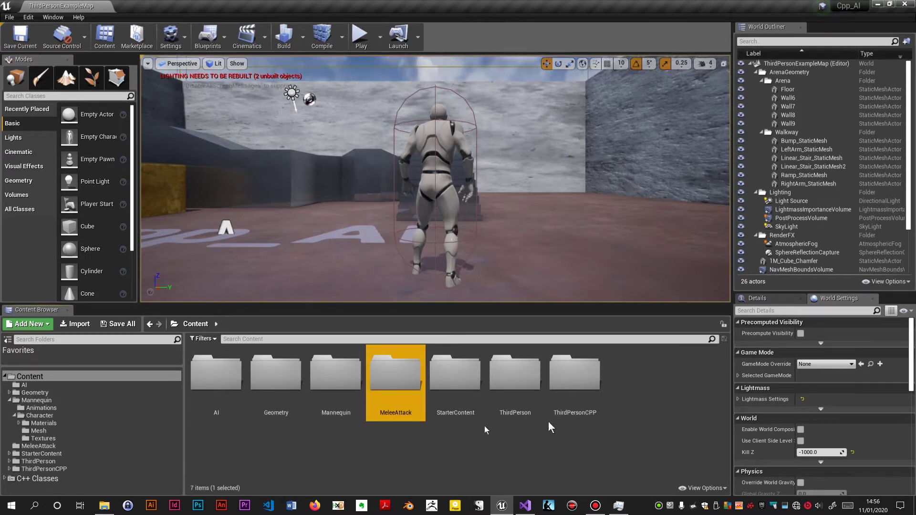
double_click(382, 368)
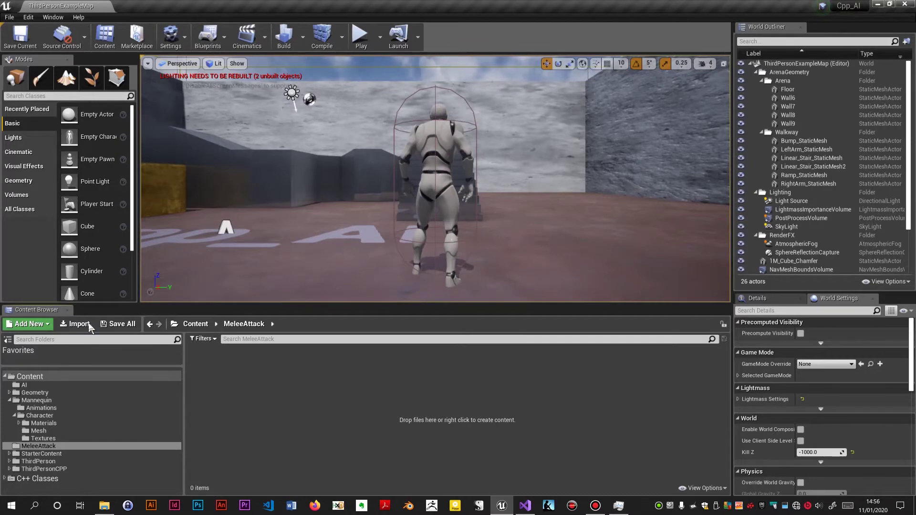
Step: Start an import into MeleeAttack and pick the Y Bot Right Hook.fbx file
left_click(76, 324)
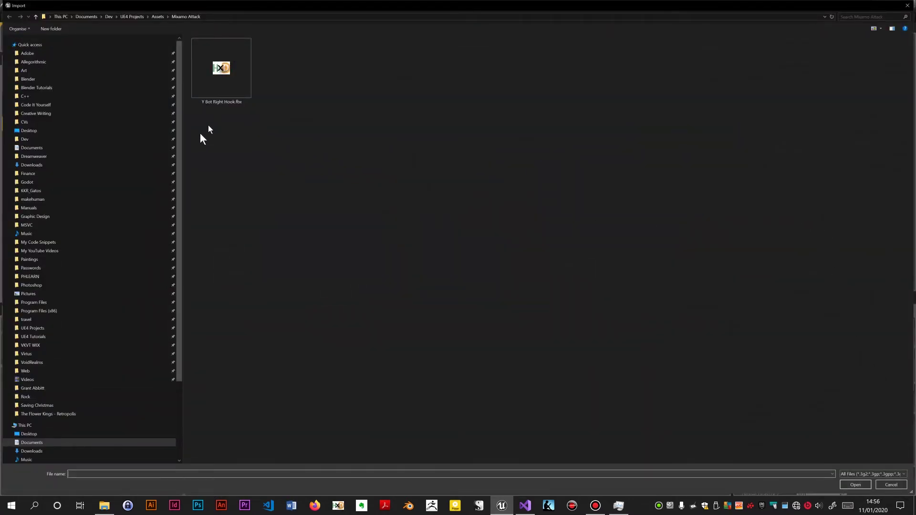
double_click(229, 72)
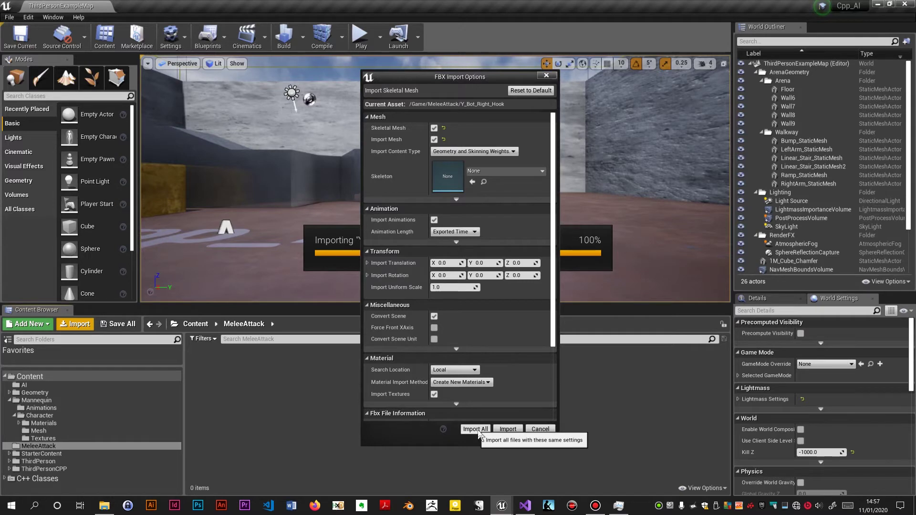
Step: Import the FBX with current settings, close the message log, and save all seven assets
left_click(475, 429)
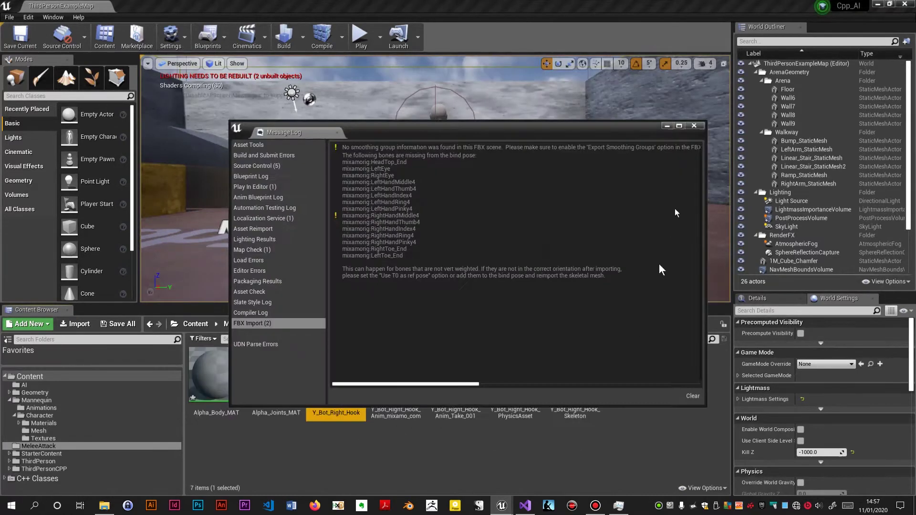
left_click(694, 126)
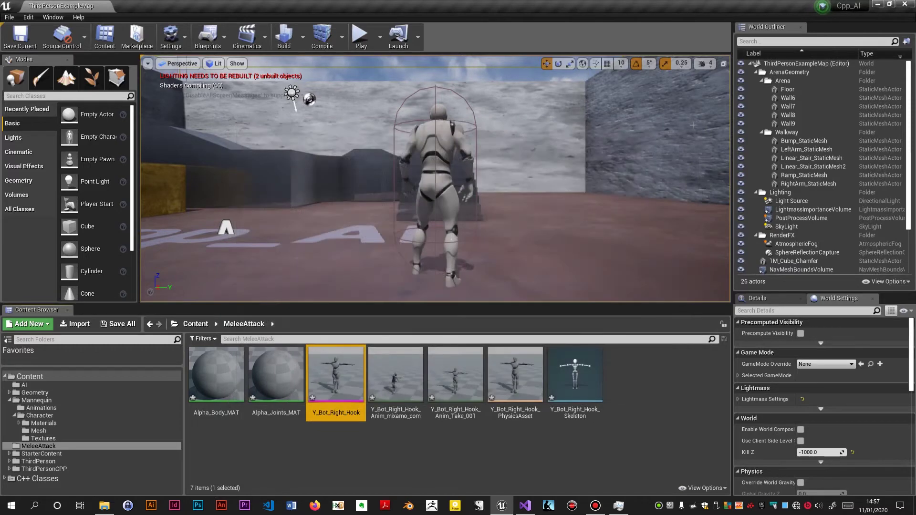
left_click(130, 329)
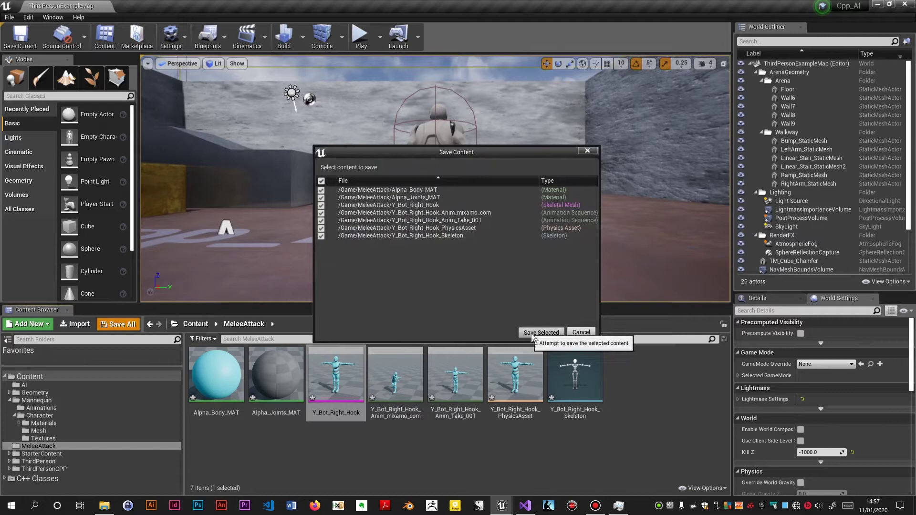
left_click(531, 333)
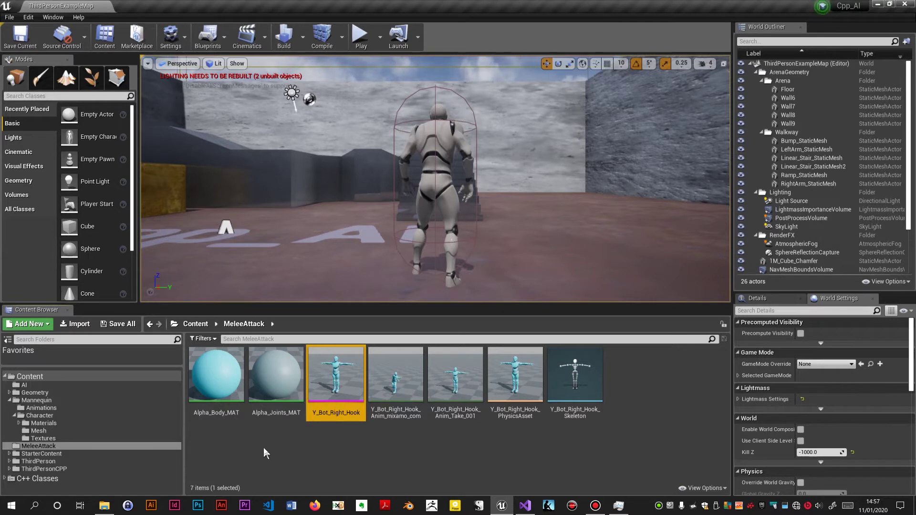
Step: Open Y_Bot_Right_Hook_Skeleton, then browse to the Mannequin/Character/Mesh folder in the level editor
double_click(570, 358)
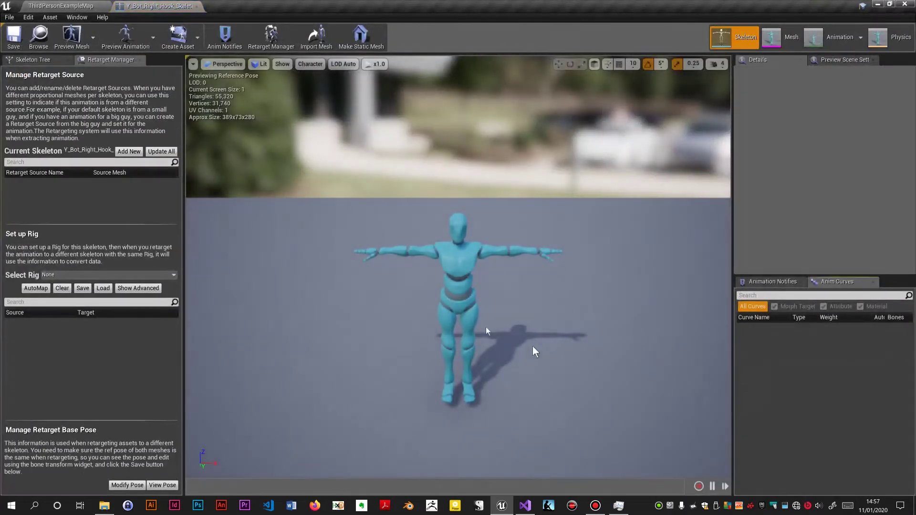
left_click(33, 5)
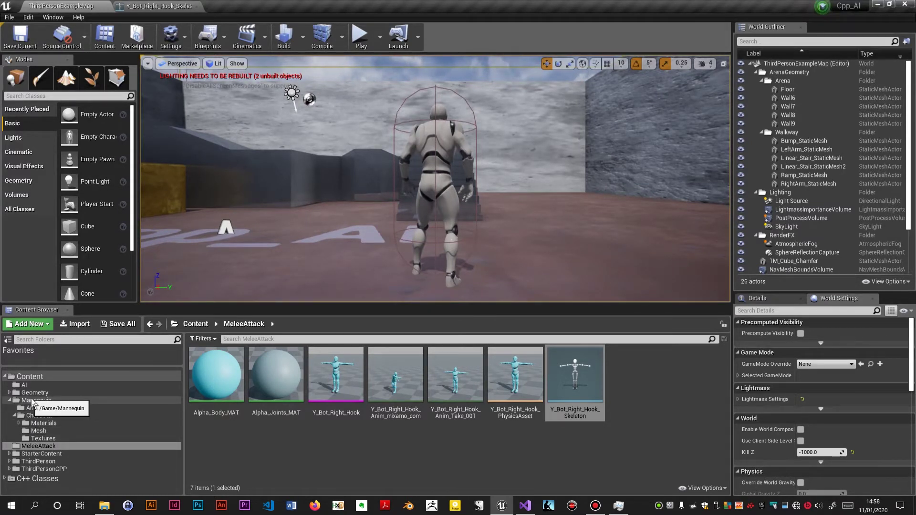
left_click(43, 424)
left_click(42, 431)
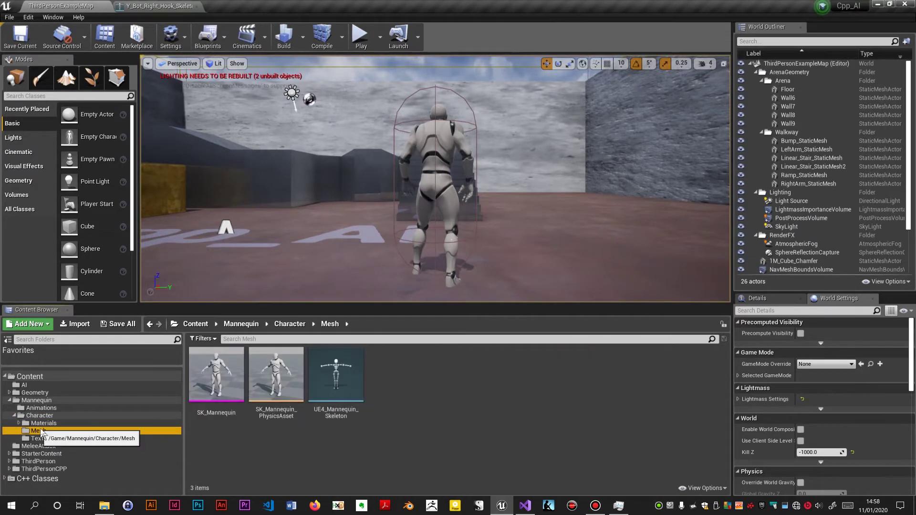
left_click(456, 409)
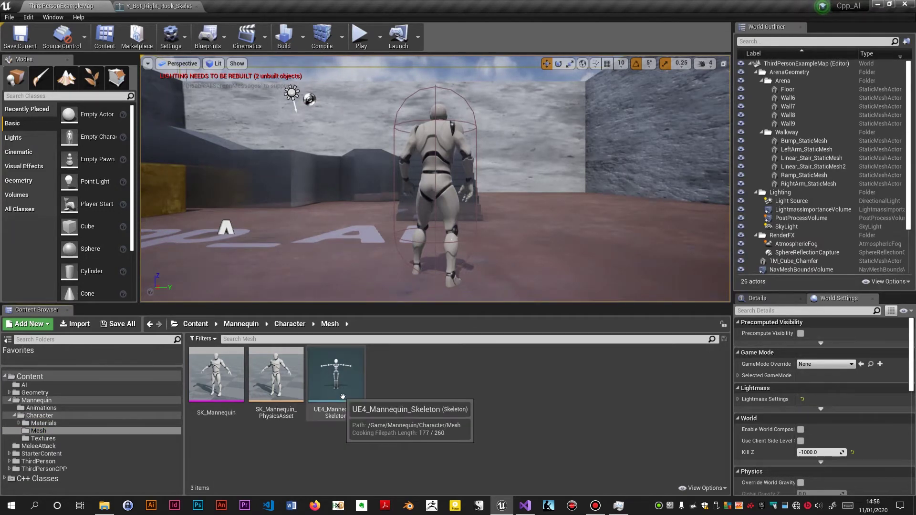
Step: Open UE4_Mannequin_Skeleton and raise both upper arm bones out to horizontal
double_click(343, 396)
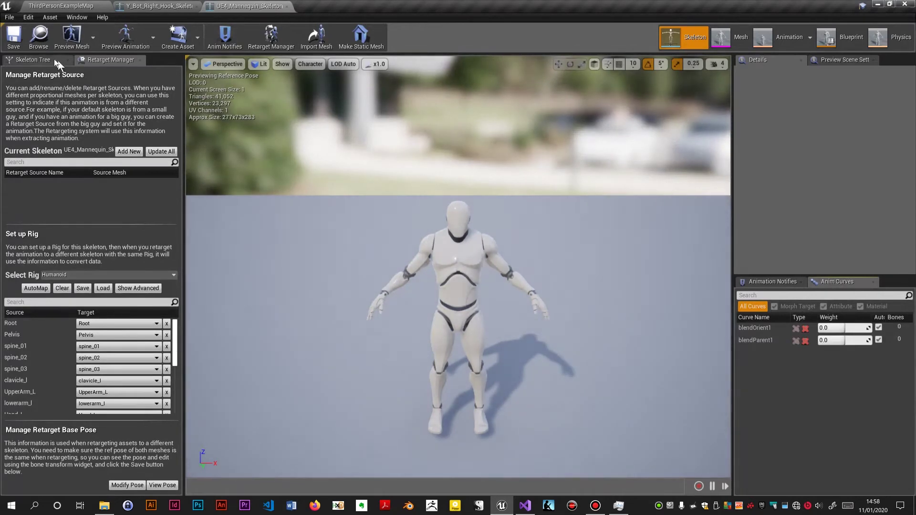
left_click(40, 59)
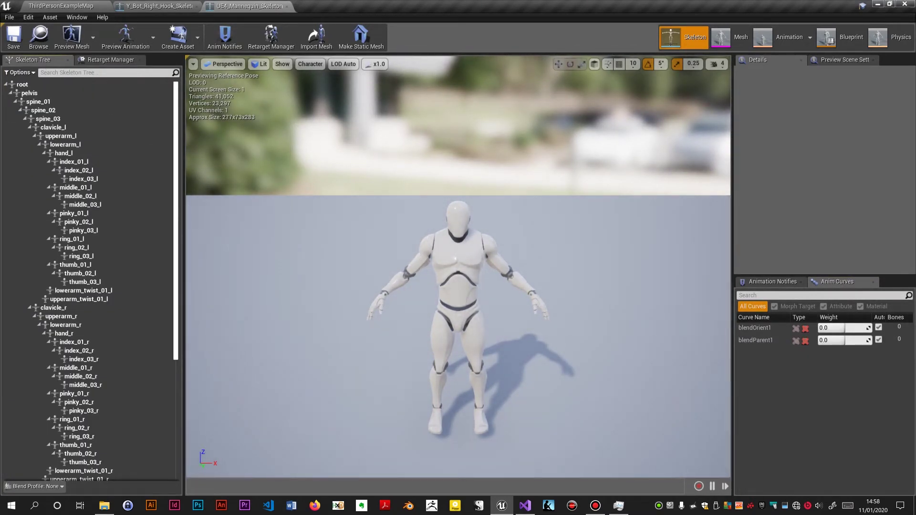
left_click(419, 257)
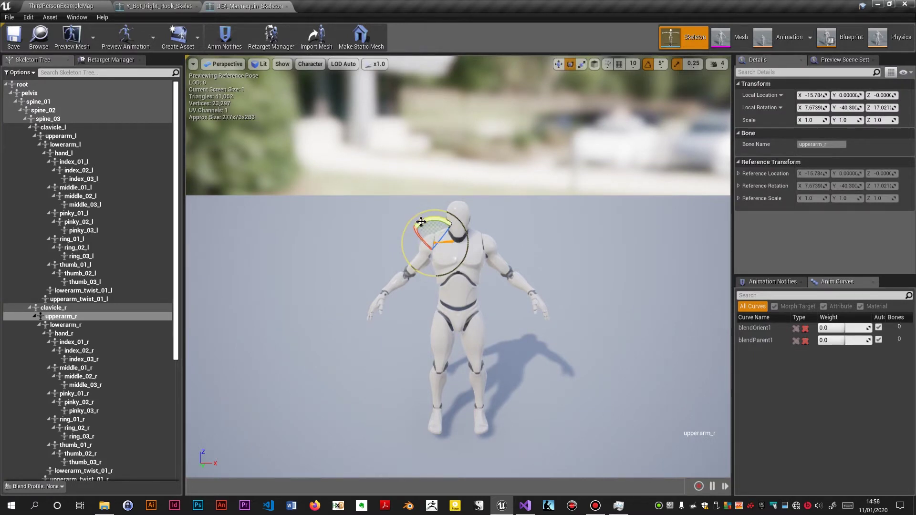
left_click_drag(421, 219, 463, 246)
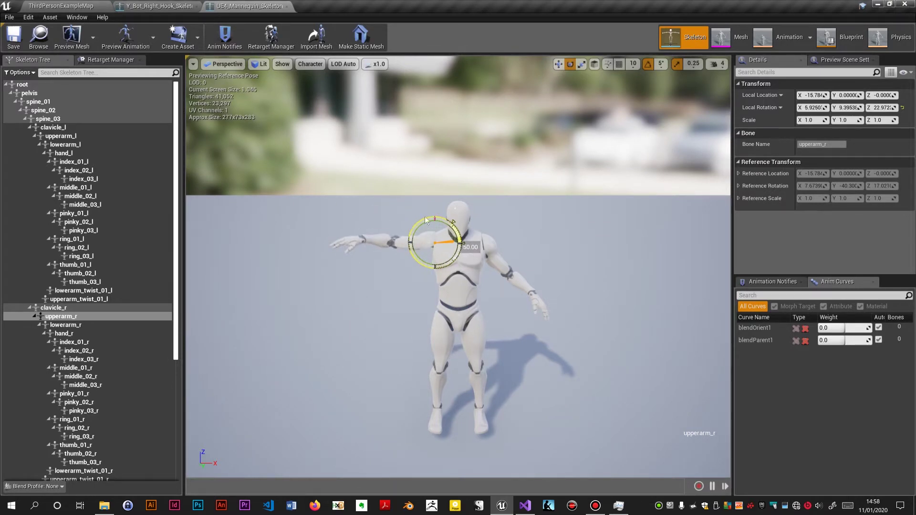
left_click(496, 256)
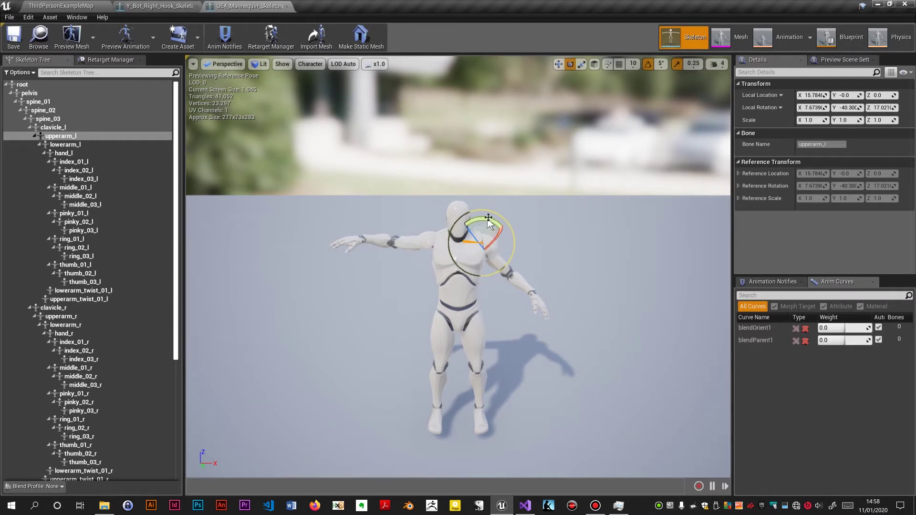
left_click_drag(488, 218, 506, 245)
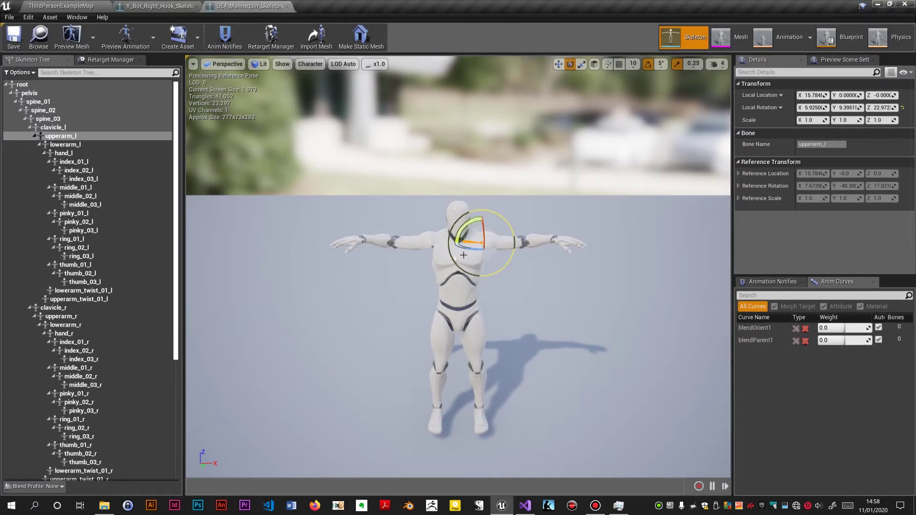
Step: Straighten both forearms and rotate both hands into line with the arms
left_click_drag(402, 202, 397, 276)
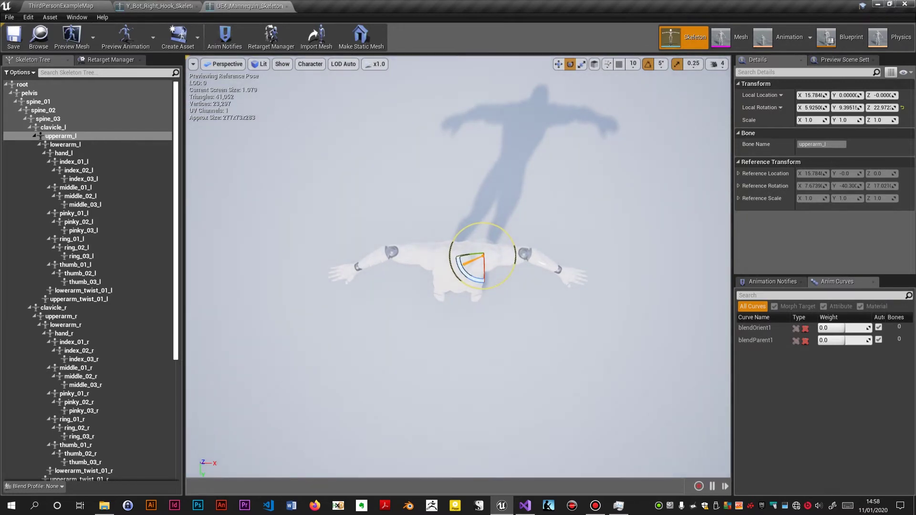
left_click(376, 260)
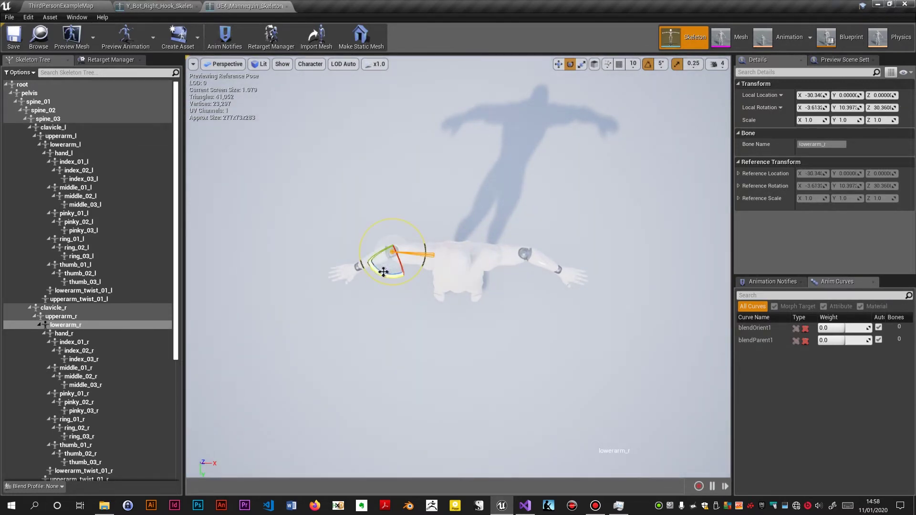
left_click_drag(384, 266, 398, 287)
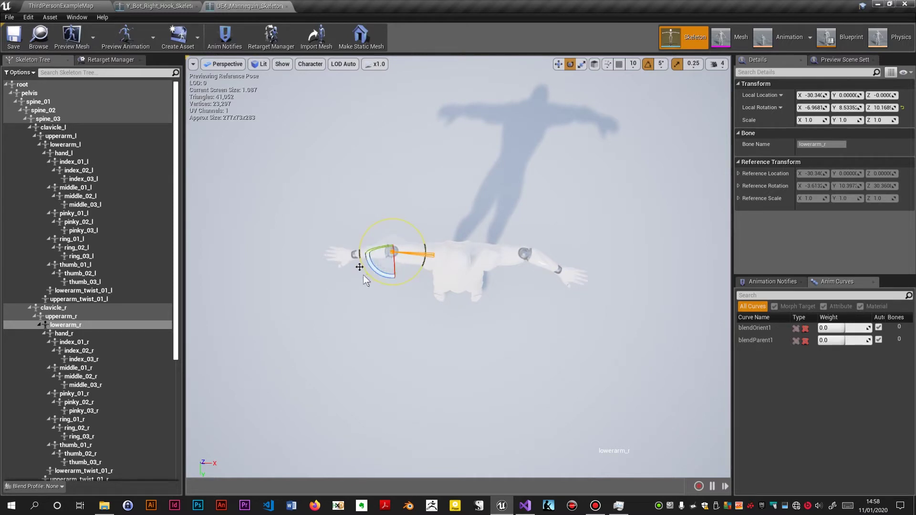
left_click(345, 254)
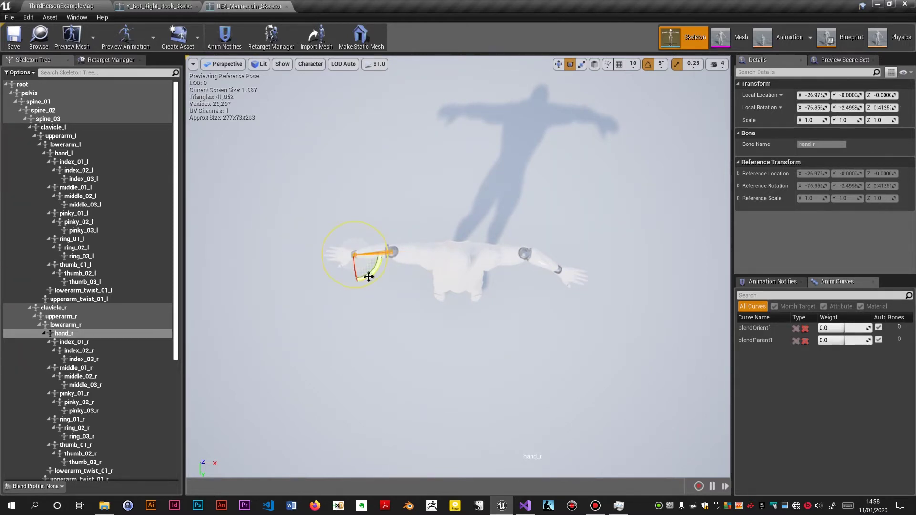
left_click_drag(369, 277, 381, 248)
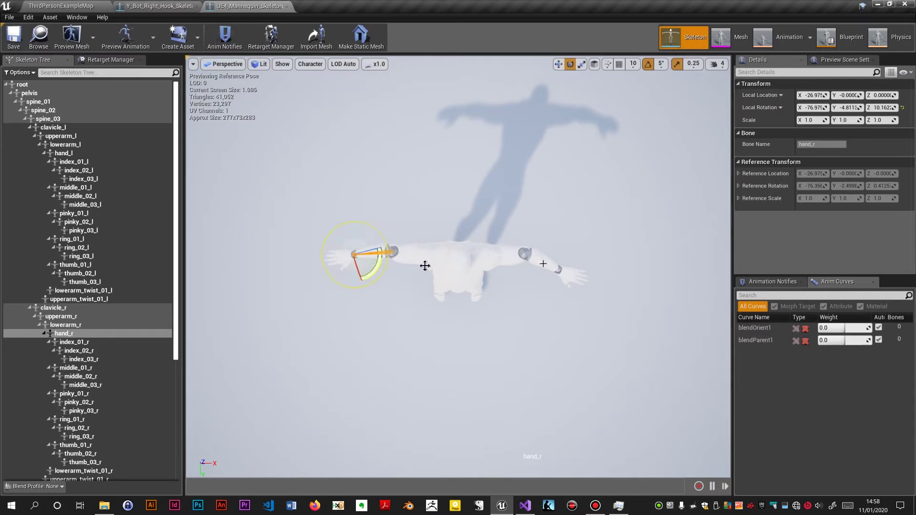
left_click(546, 264)
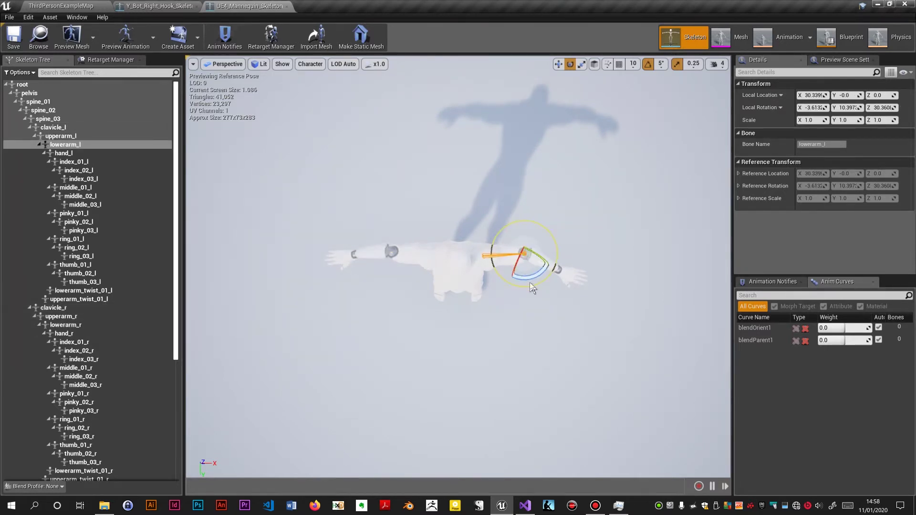
left_click_drag(520, 277, 552, 257)
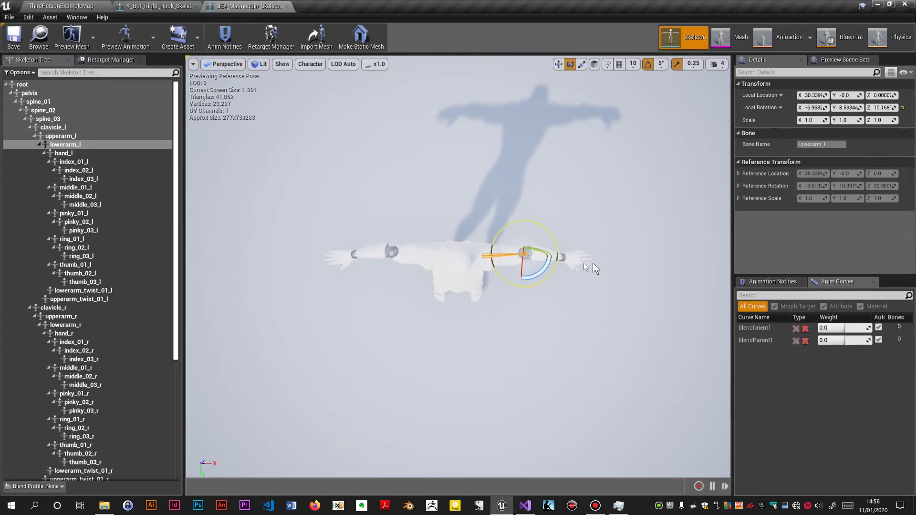
left_click(567, 257)
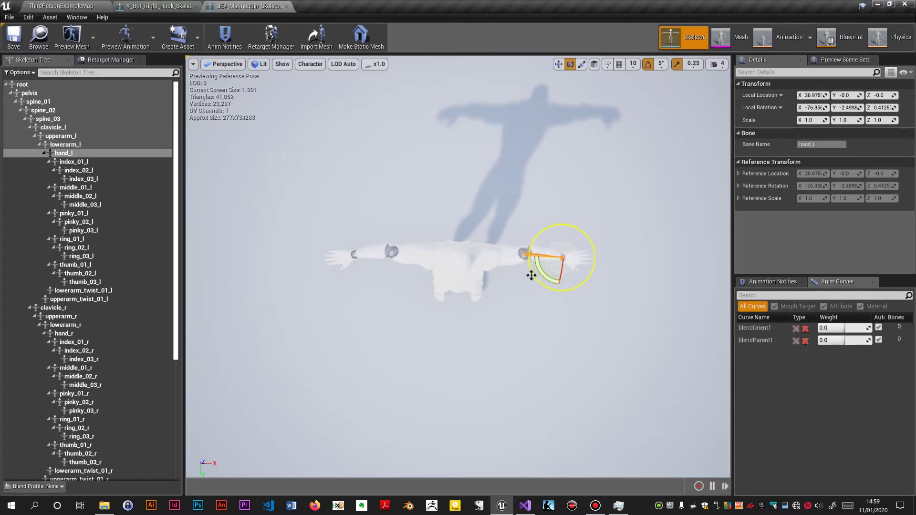
left_click_drag(540, 270, 545, 262)
left_click_drag(415, 393, 416, 327)
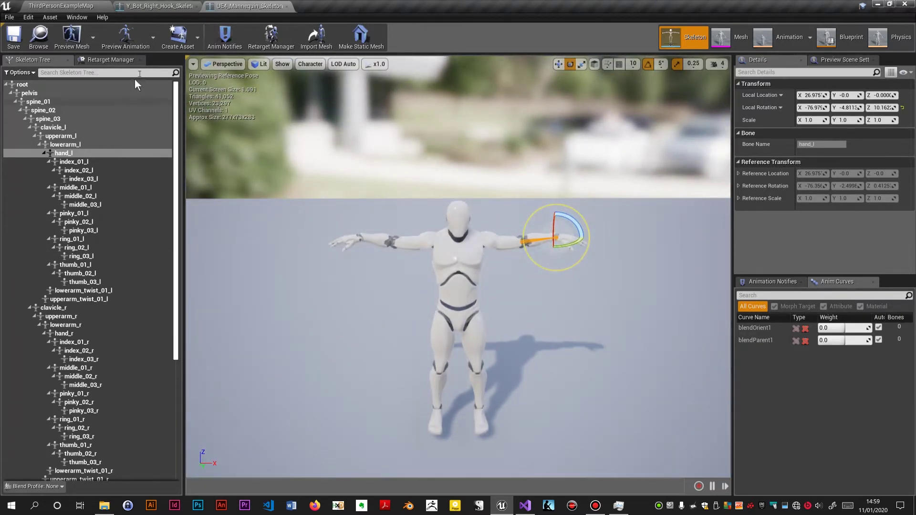
Step: Set the Mannequin's retarget base pose with Use CurrentPose and save the skeleton
left_click(112, 60)
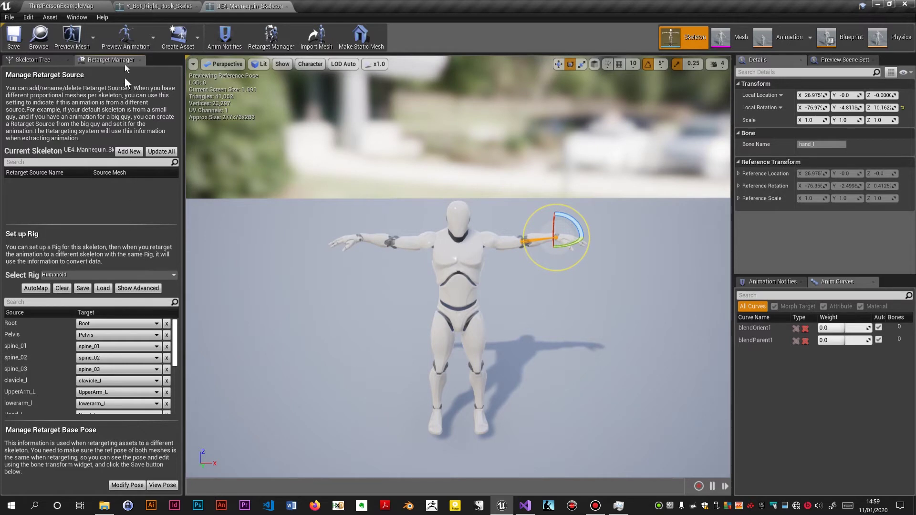
left_click(129, 485)
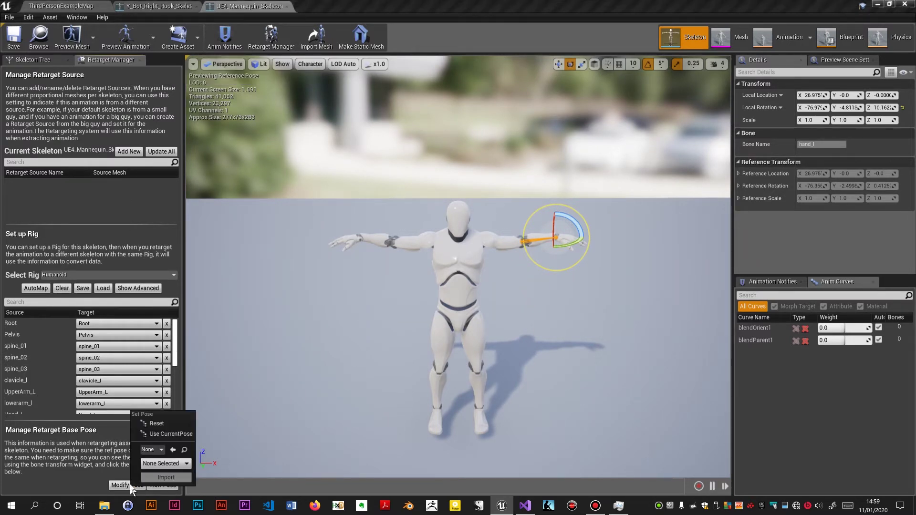
left_click(167, 434)
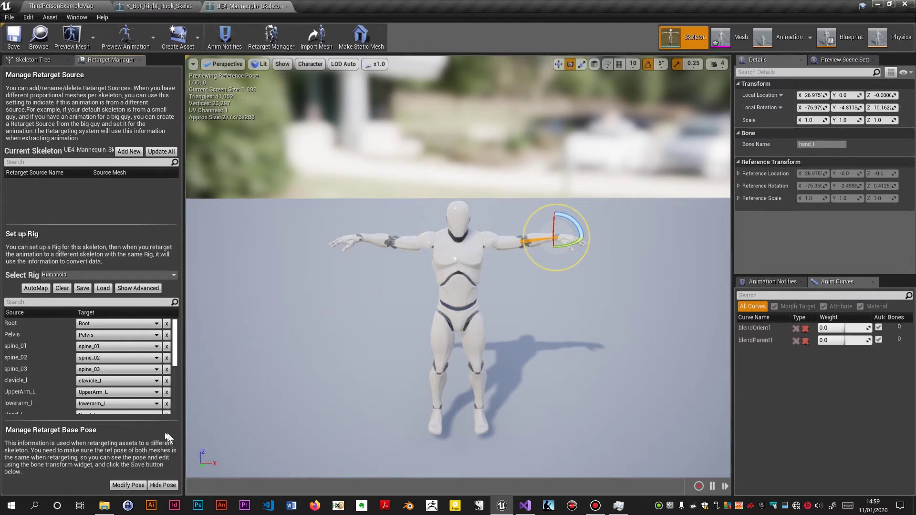
left_click(14, 39)
left_click(30, 57)
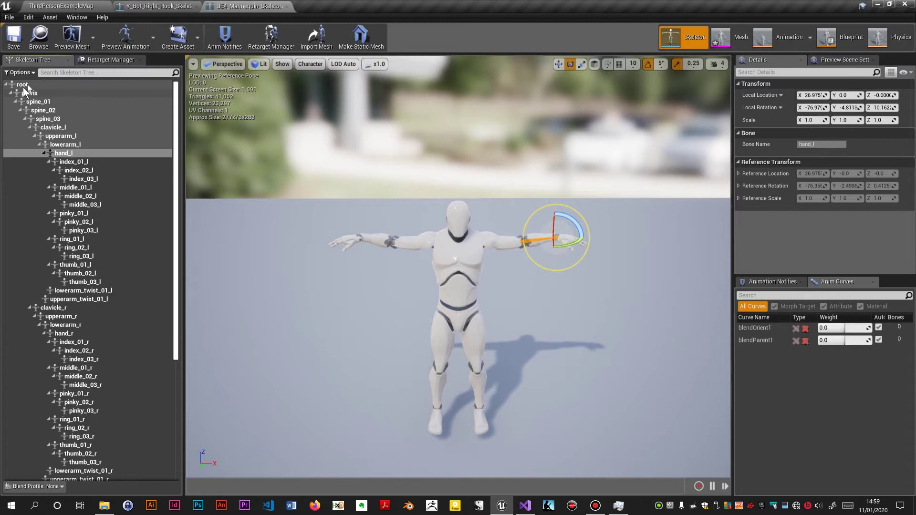
Step: Compare bone trees and retarget settings of the Y_Bot_Right_Hook and UE4 Mannequin skeletons
left_click(141, 13)
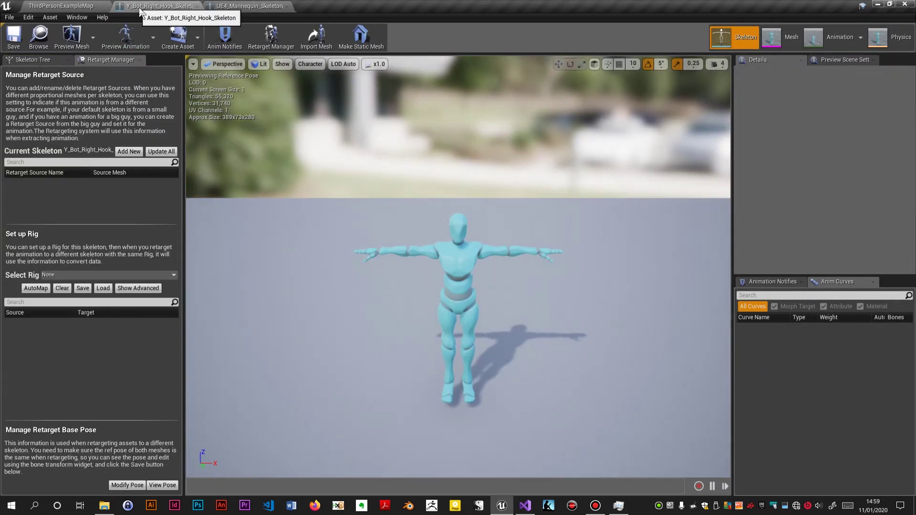
left_click(50, 61)
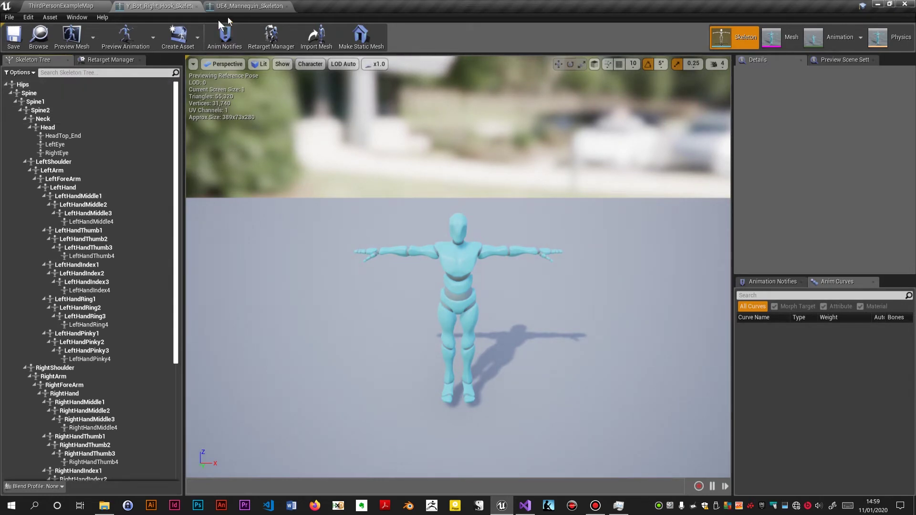
left_click(241, 7)
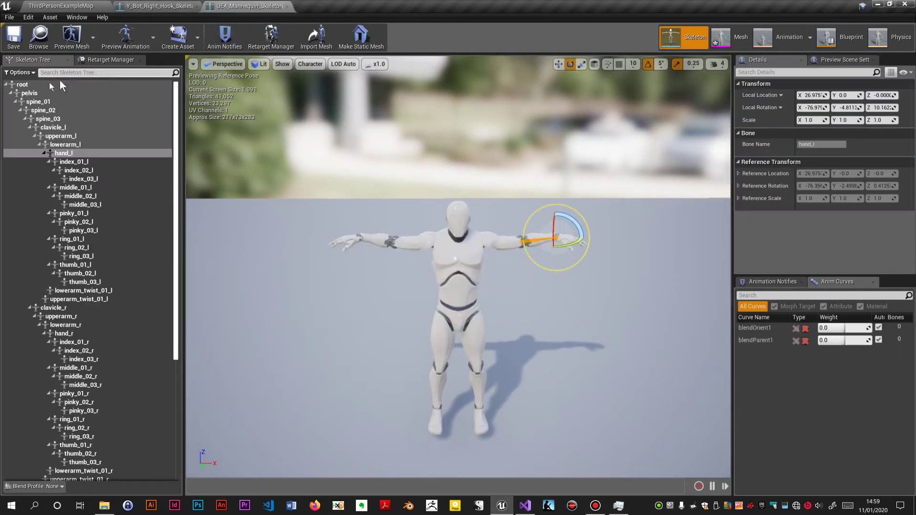
left_click(158, 8)
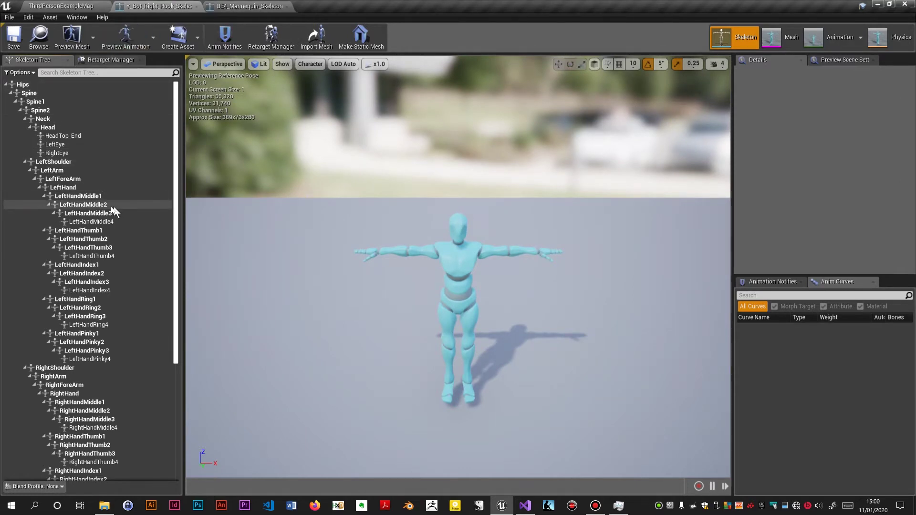
left_click(107, 62)
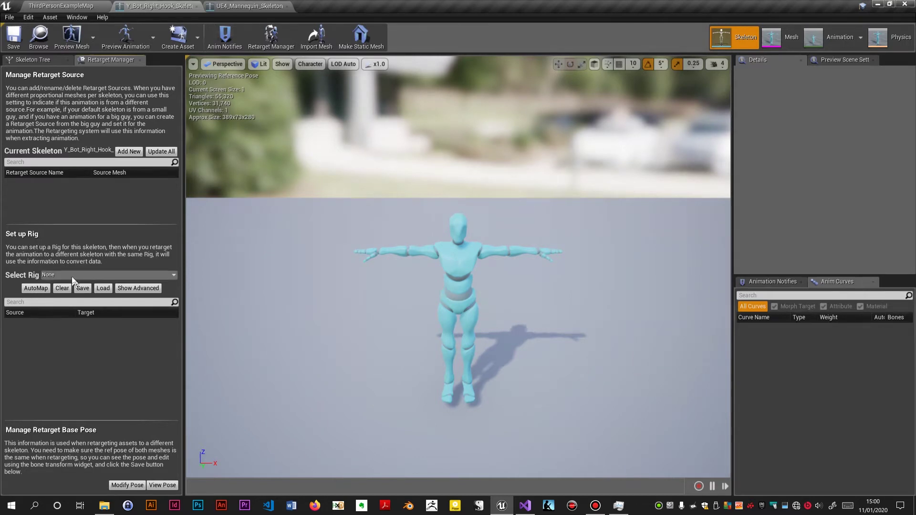
left_click(238, 8)
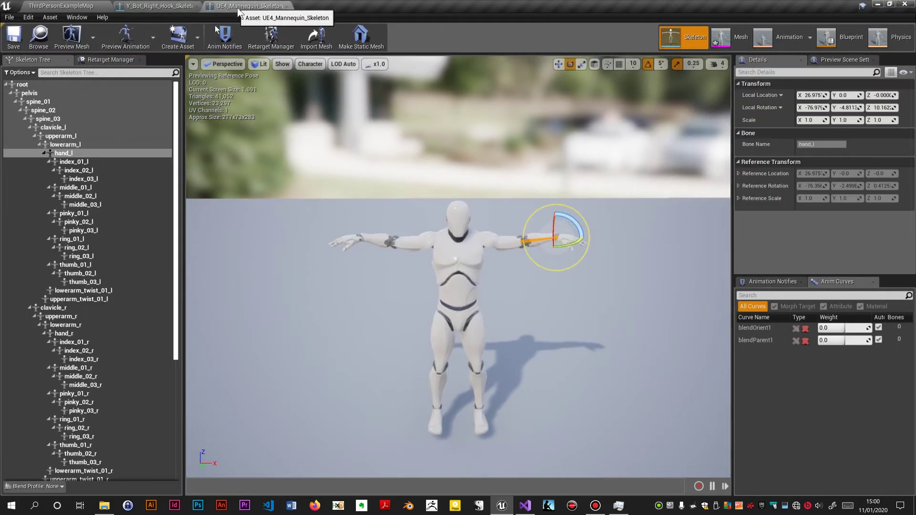
left_click(107, 61)
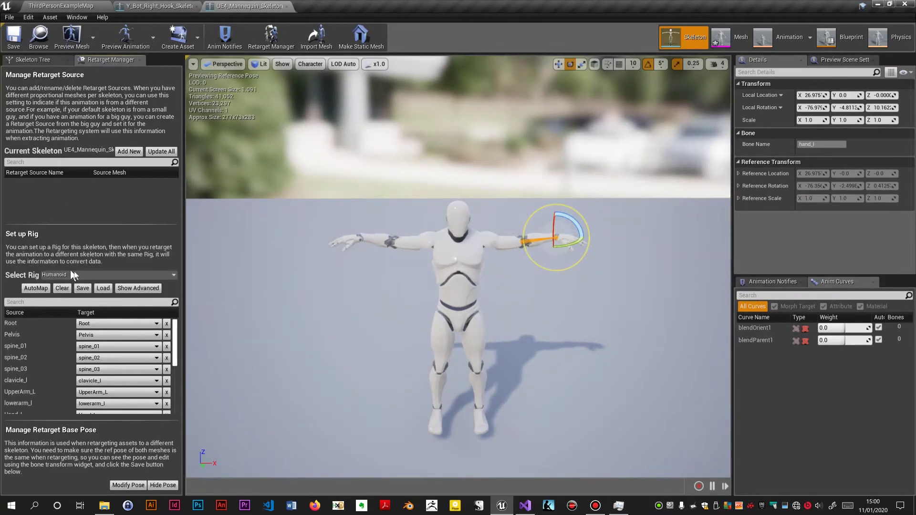
left_click(158, 6)
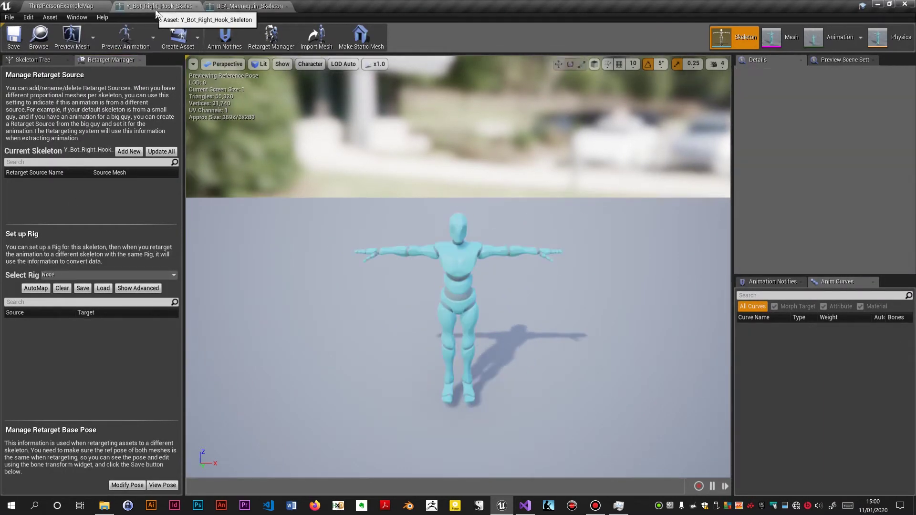
Step: Assign the Humanoid rig to the Y Bot skeleton and map Root to the Hips bone
left_click(104, 272)
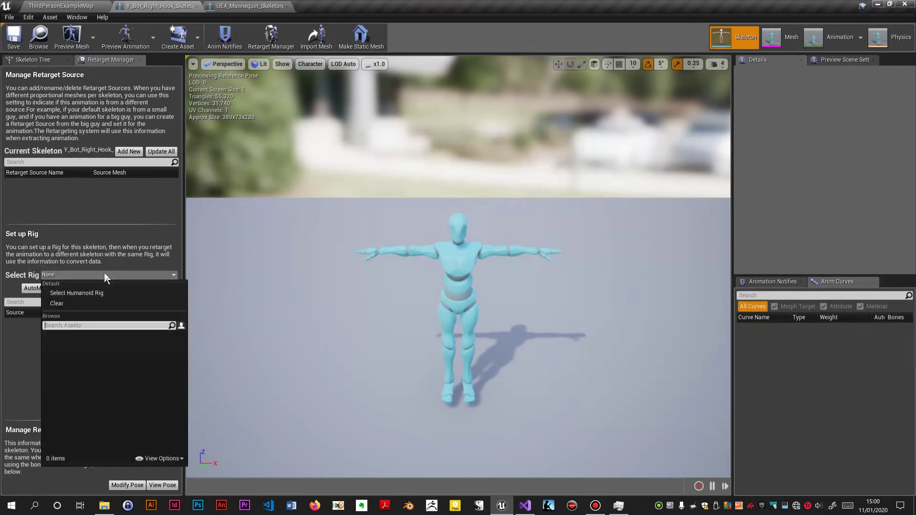
left_click(91, 293)
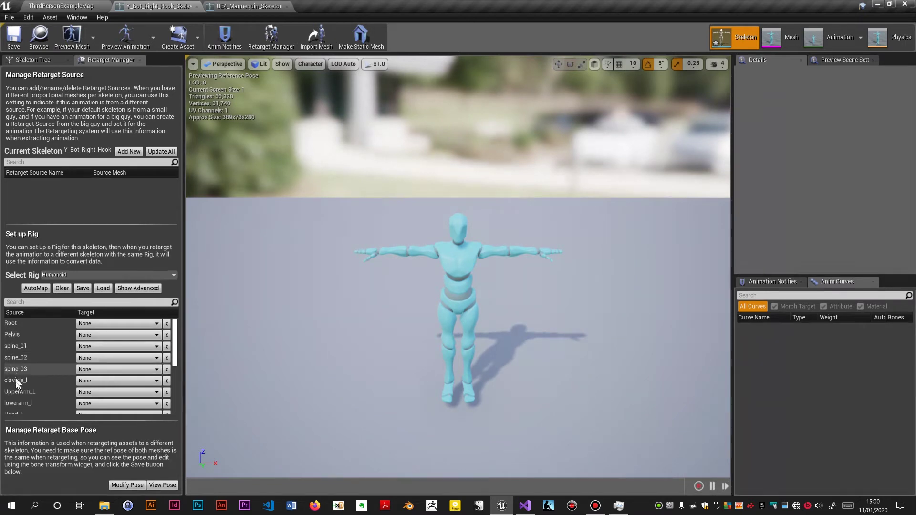
left_click(156, 325)
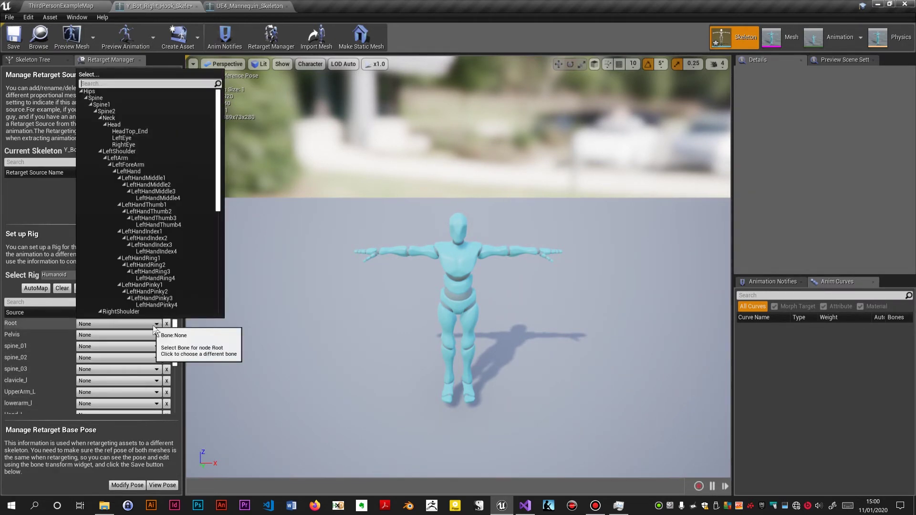
left_click(154, 94)
left_click(154, 94)
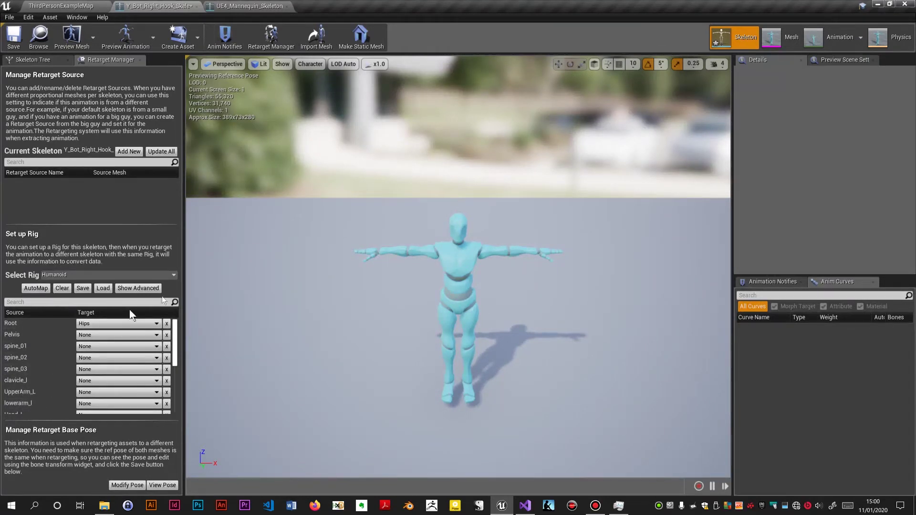
left_click(148, 290)
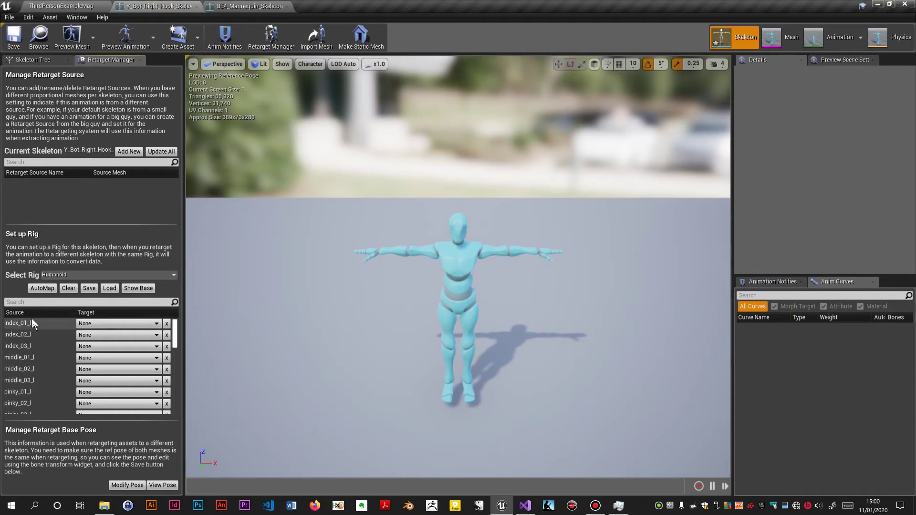
left_click(142, 290)
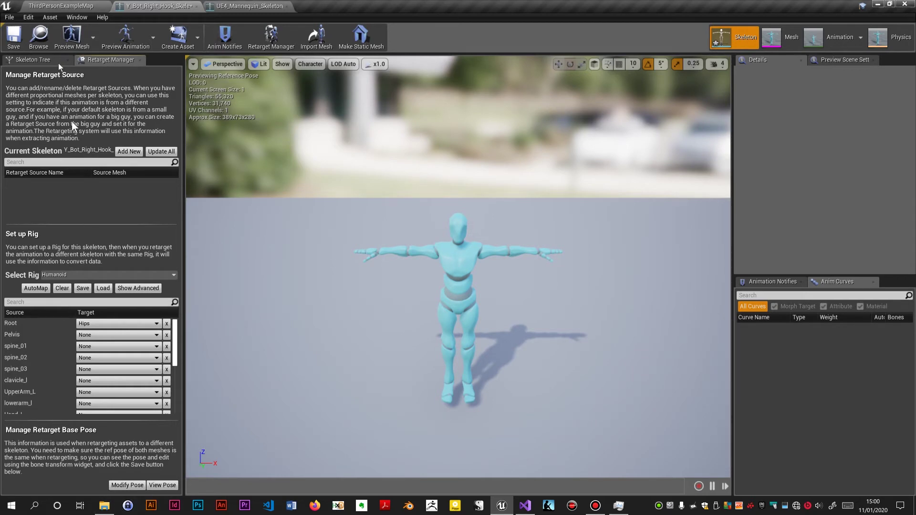
Step: Select the MeleeAttack folder in the level editor and bring up a File Explorer window
left_click(53, 7)
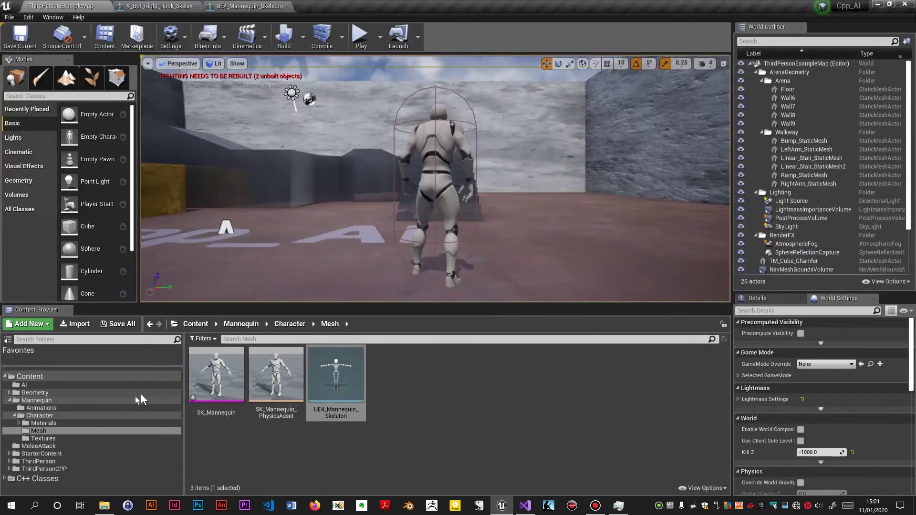
left_click(40, 446)
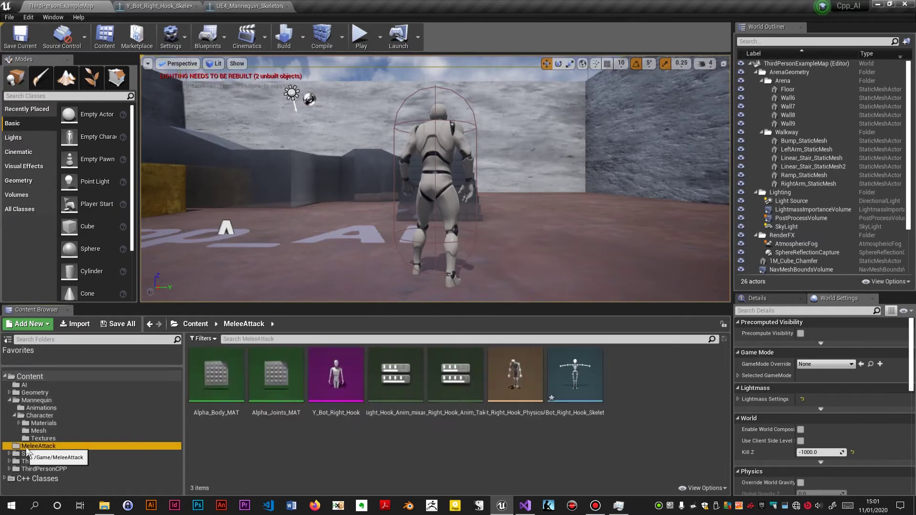
left_click(103, 505)
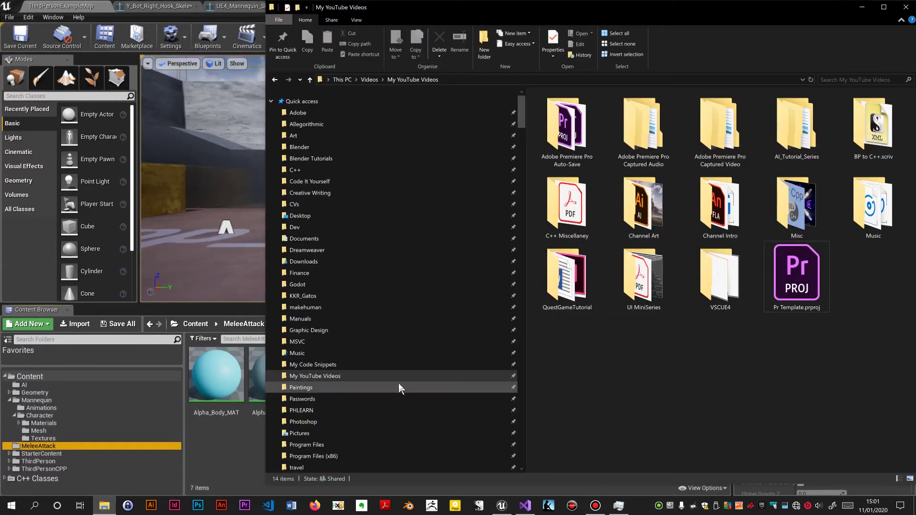
left_click(253, 440)
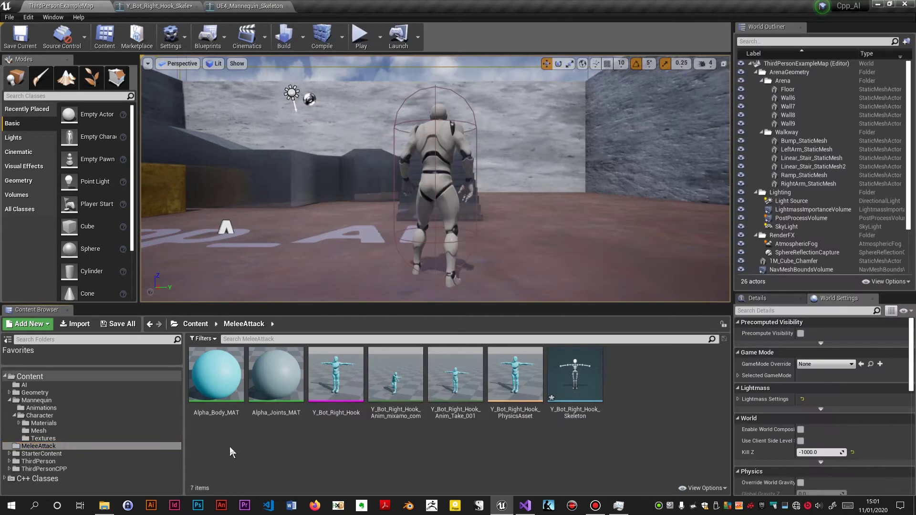
left_click(103, 505)
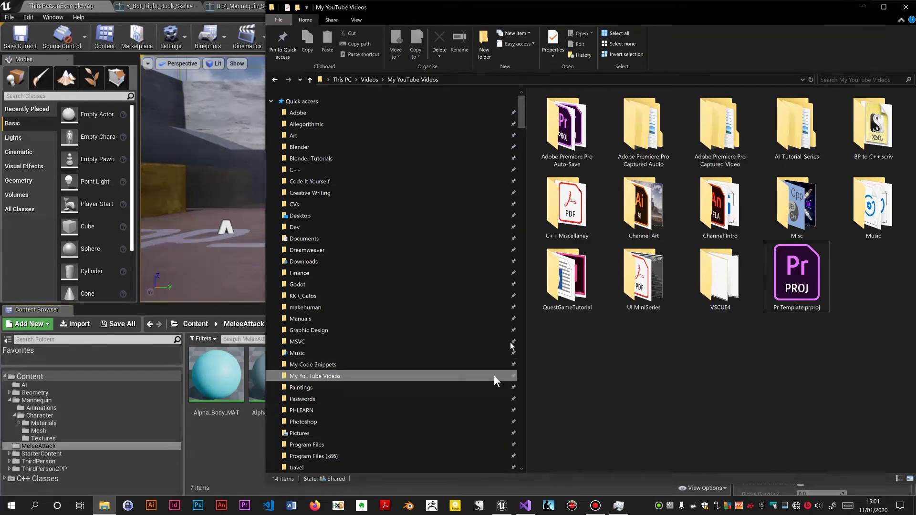
left_click_drag(519, 102, 521, 126)
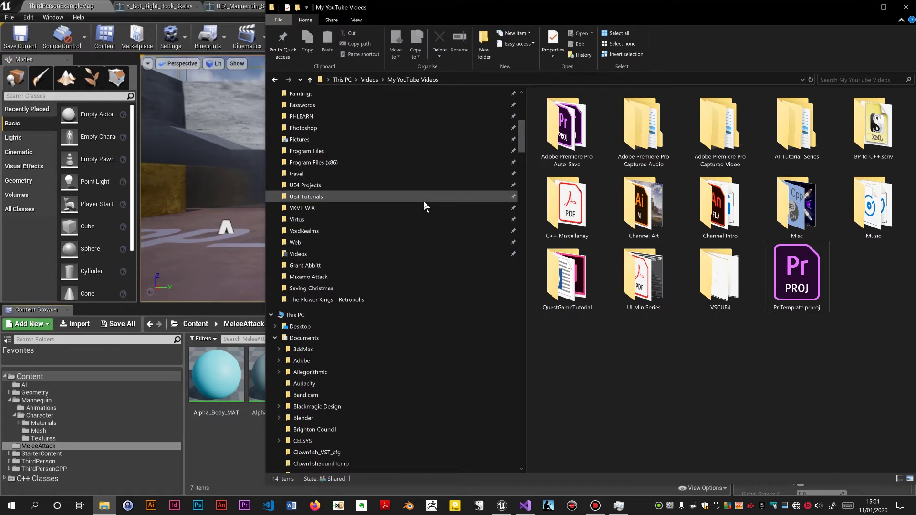
Step: Browse to UE4 Projects > Assets > Mixamo Attack and drag MixamoBoneMapping.uasset into the Content Browser
left_click(423, 189)
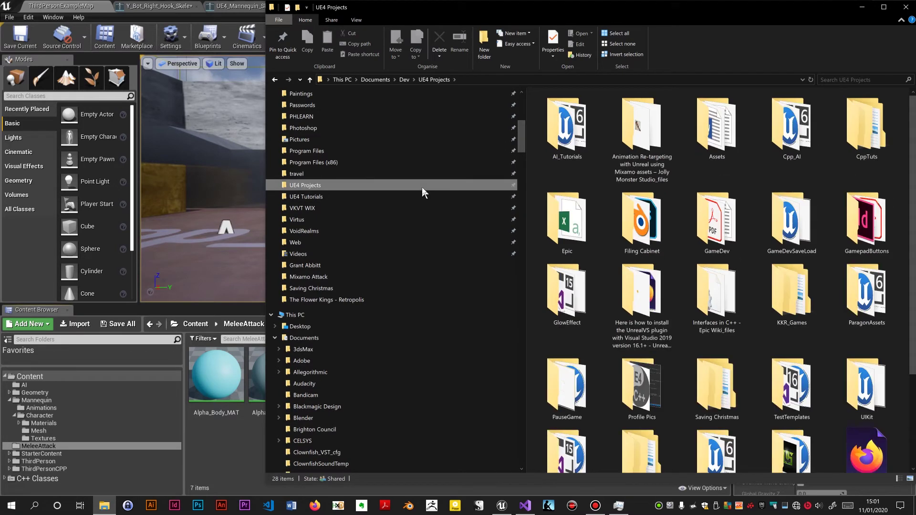
double_click(734, 130)
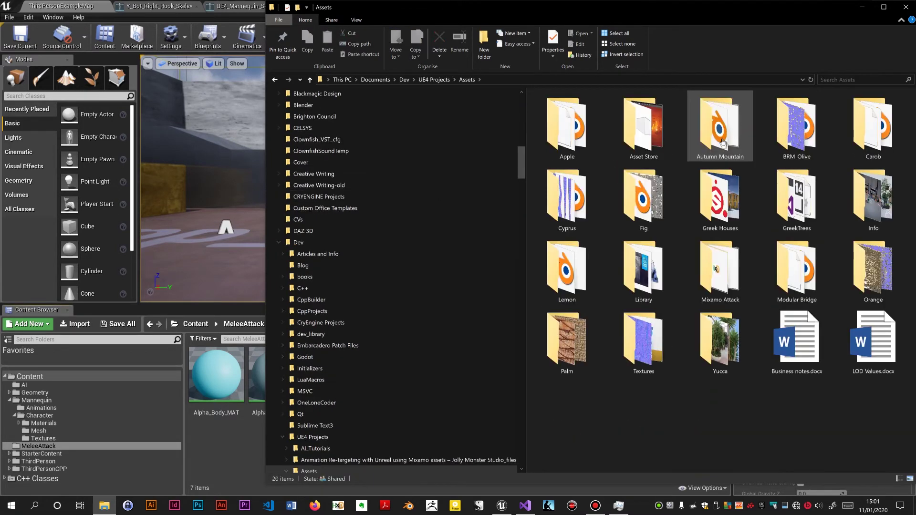
double_click(720, 282)
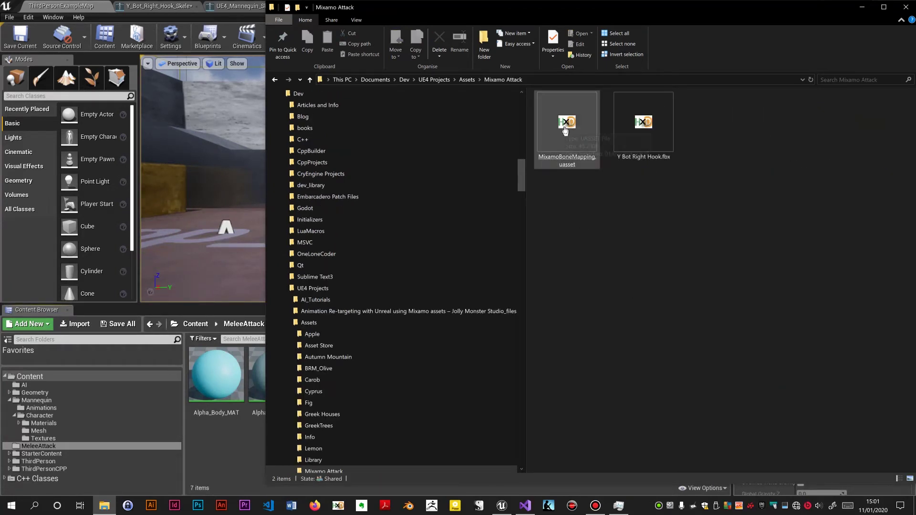
left_click_drag(565, 130, 220, 450)
left_click(866, 8)
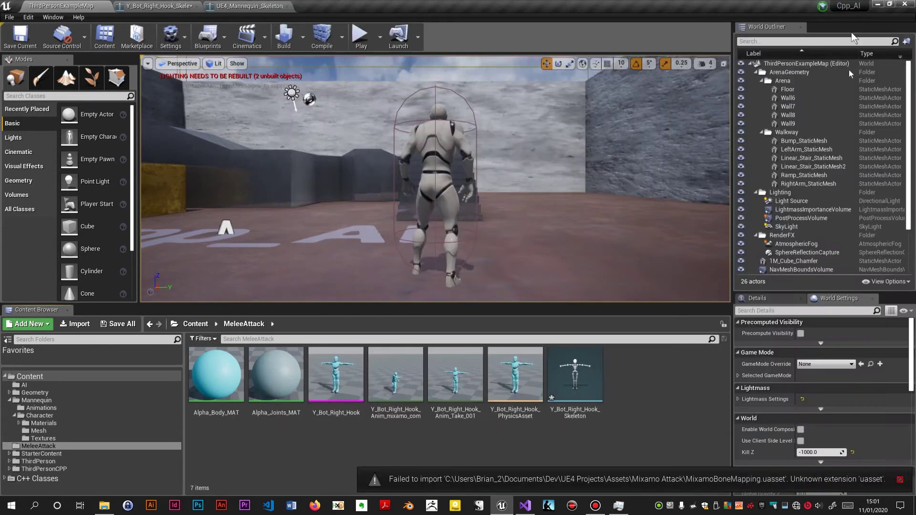
left_click(104, 506)
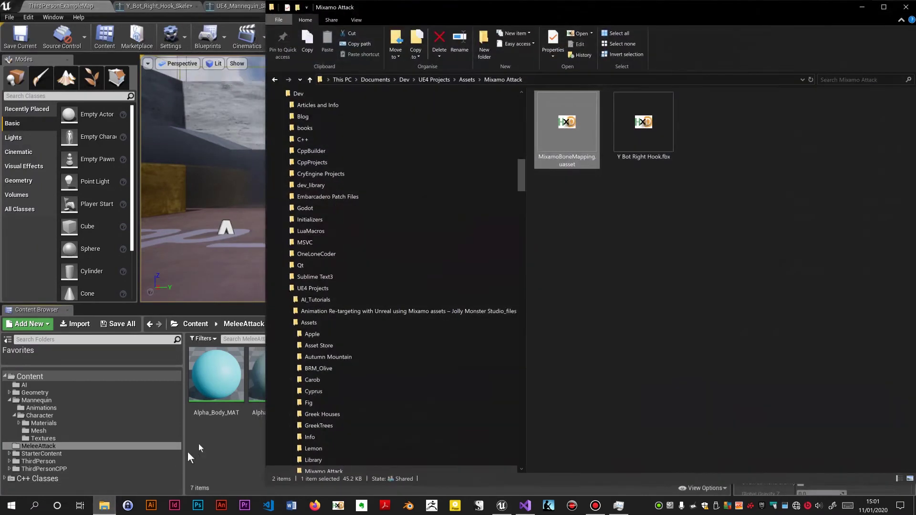
Step: Copy MixamoBoneMapping.uasset into Cpp_AI > Content > MeleeAttack and check Unreal for the new asset
left_click(629, 276)
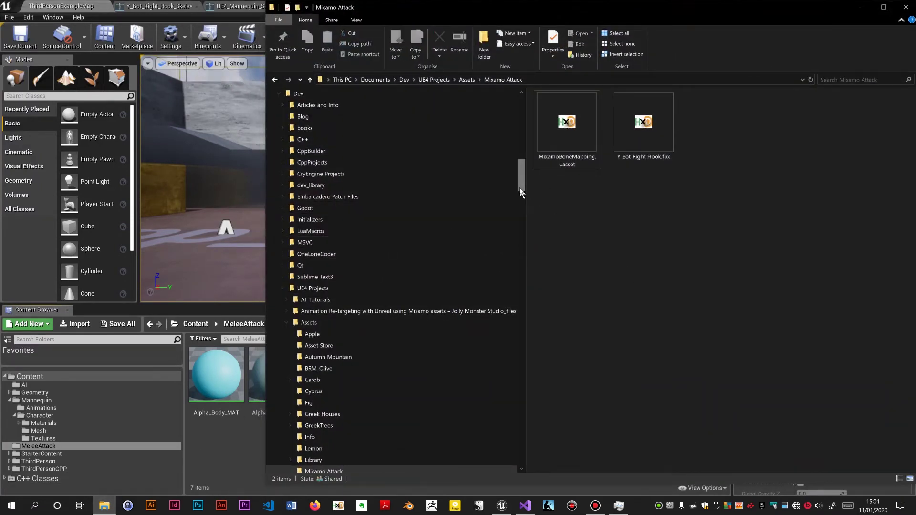
left_click_drag(520, 187, 518, 164)
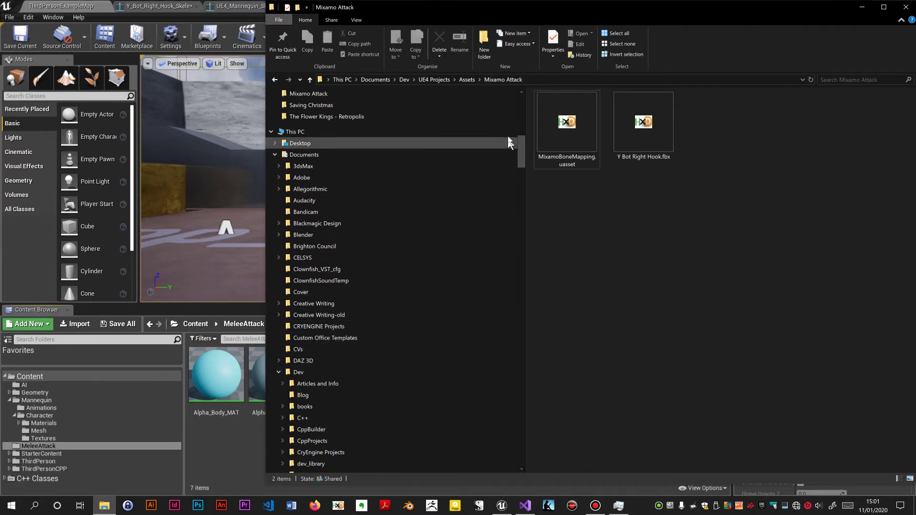
left_click_drag(521, 144, 519, 178)
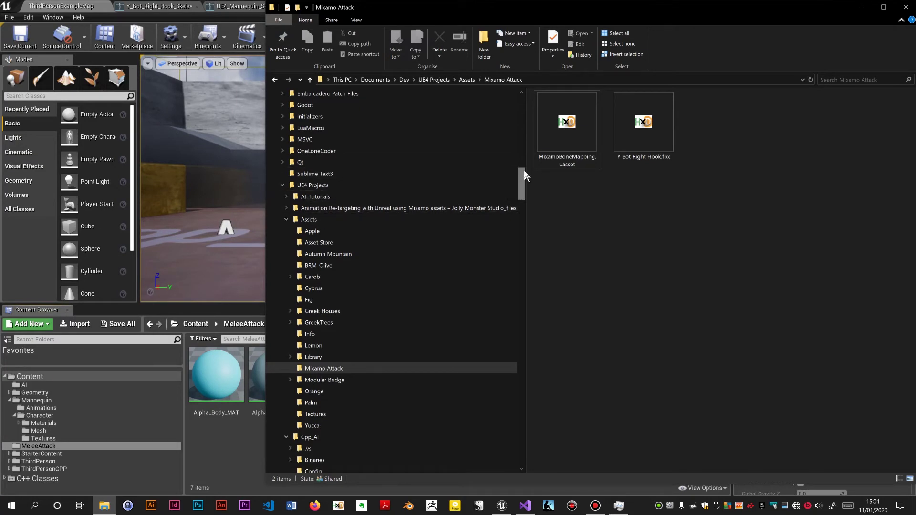
mouse_move(524, 170)
left_mouse_down()
mouse_move(528, 213)
mouse_move(526, 187)
left_mouse_up()
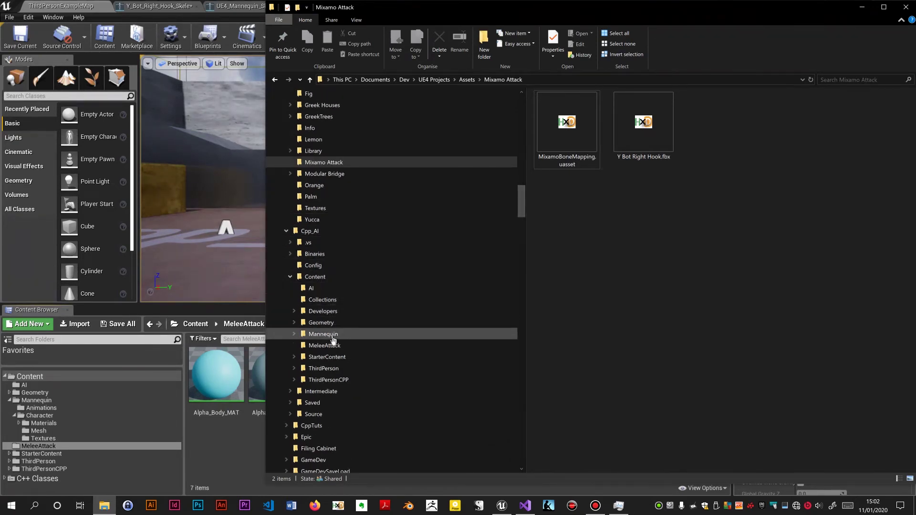
left_click_drag(556, 123, 386, 348)
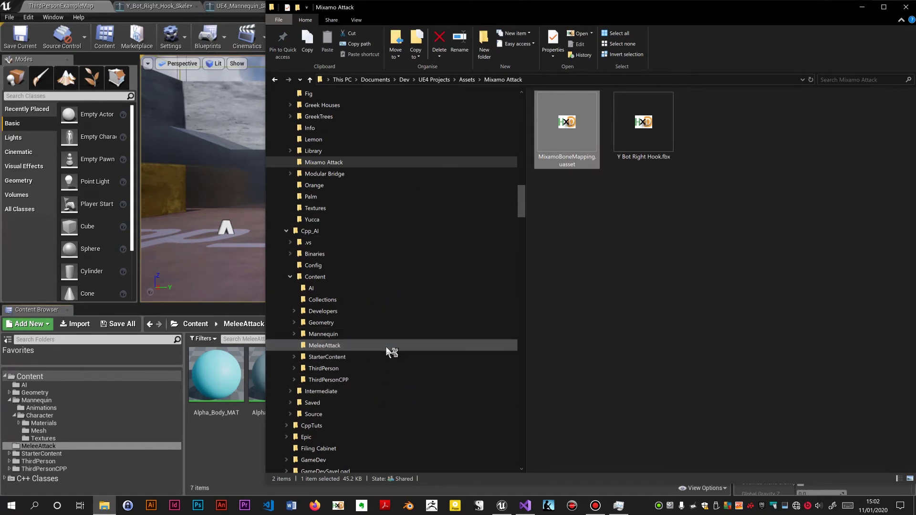
left_click(219, 457)
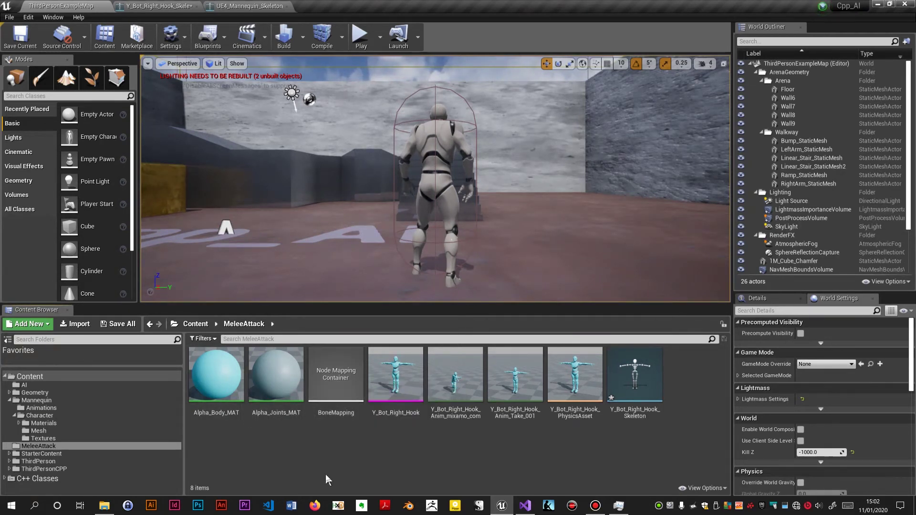
Step: Save the mannequin mesh and Y Bot skeleton, then load BoneMapping into the Y Bot's Humanoid rig
left_click(118, 326)
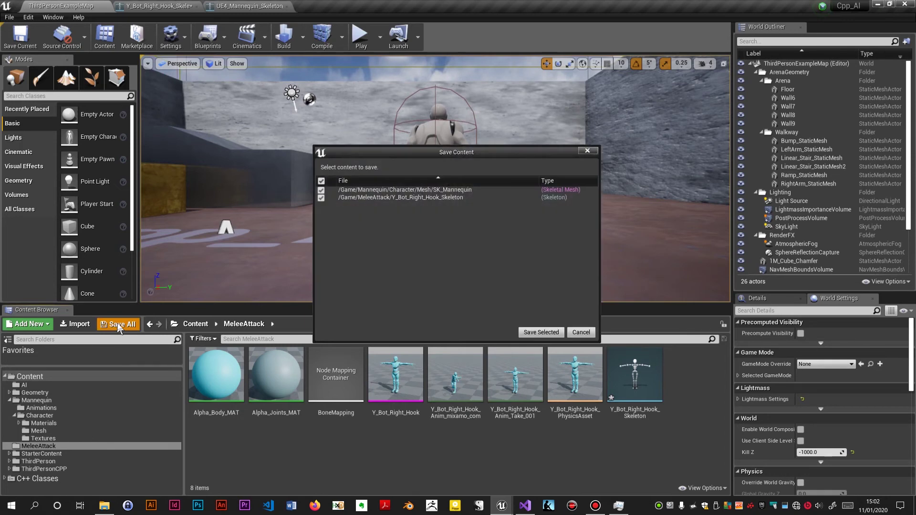
left_click(541, 332)
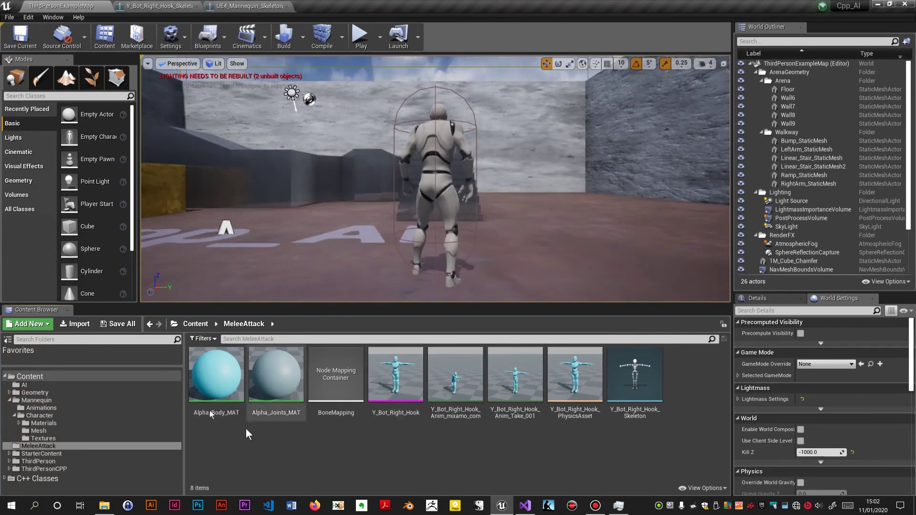
left_click(148, 5)
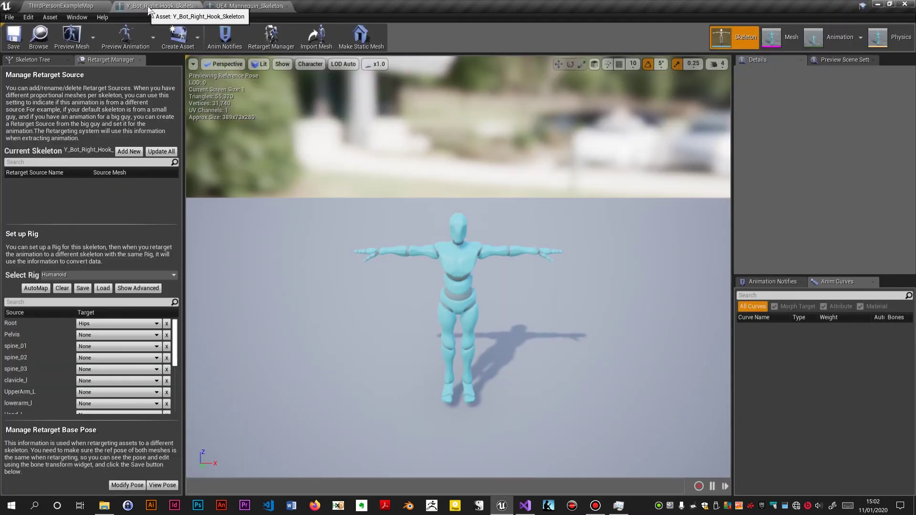
left_click(99, 287)
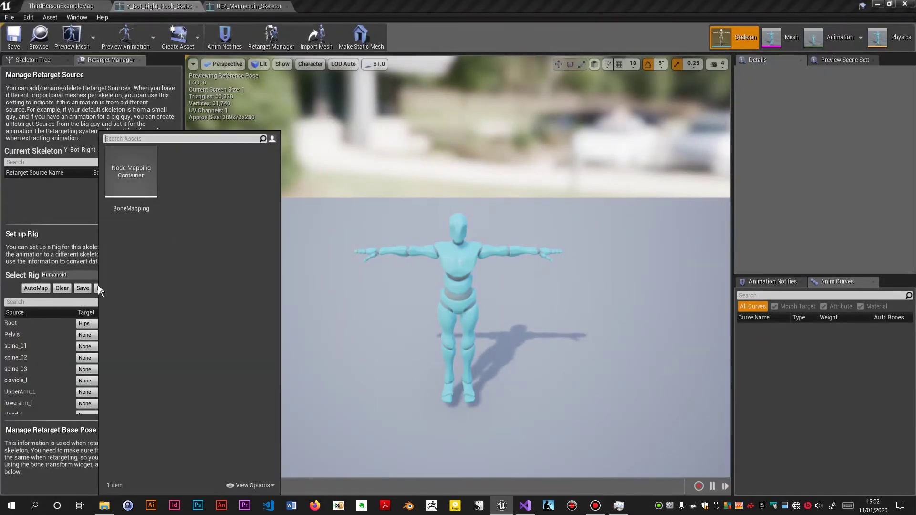
left_click(126, 169)
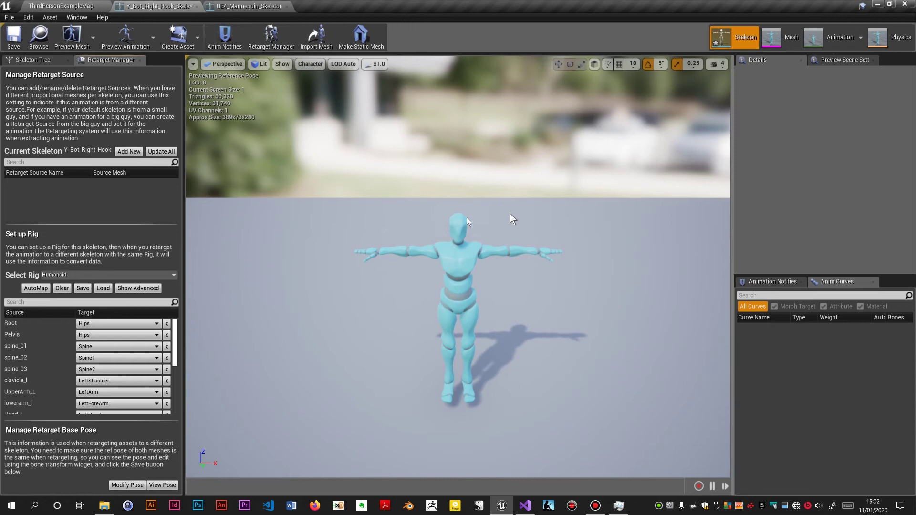
Step: With Spine1 selected, apply the Y_Bot_Right_Hook preview mesh to the skeleton asset, then return to ThirdPersonExampleMap
left_click(30, 60)
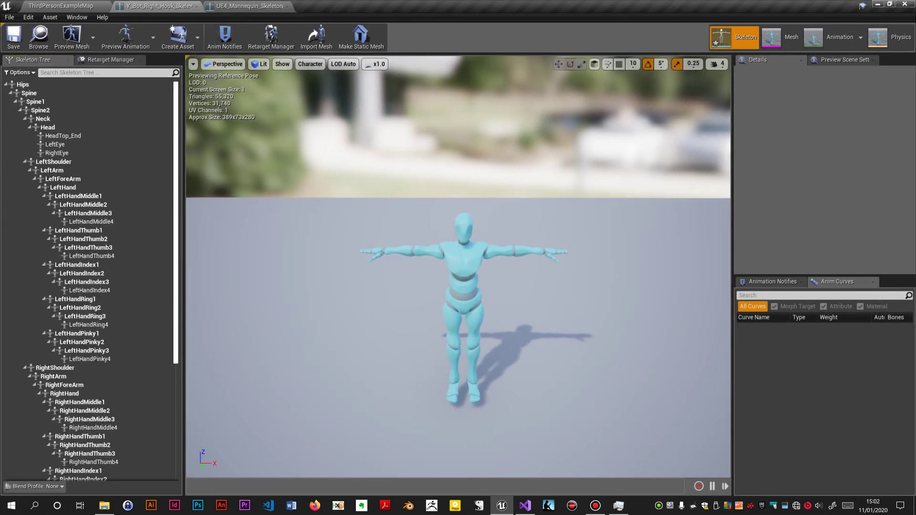
left_click(454, 267)
left_click(819, 64)
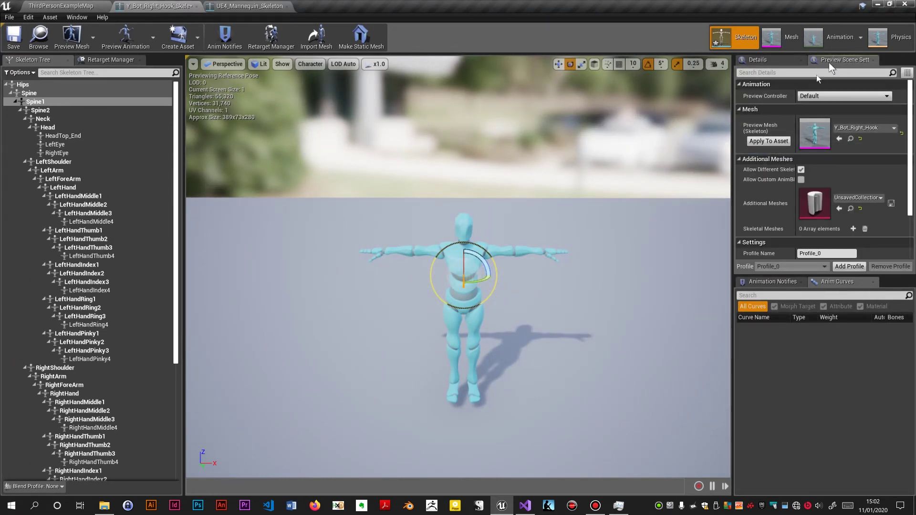
left_click(765, 141)
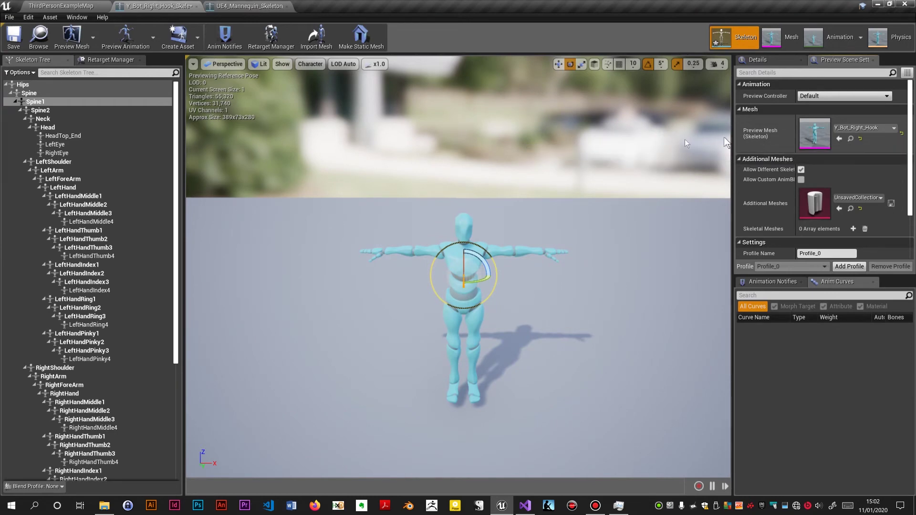
left_click(71, 7)
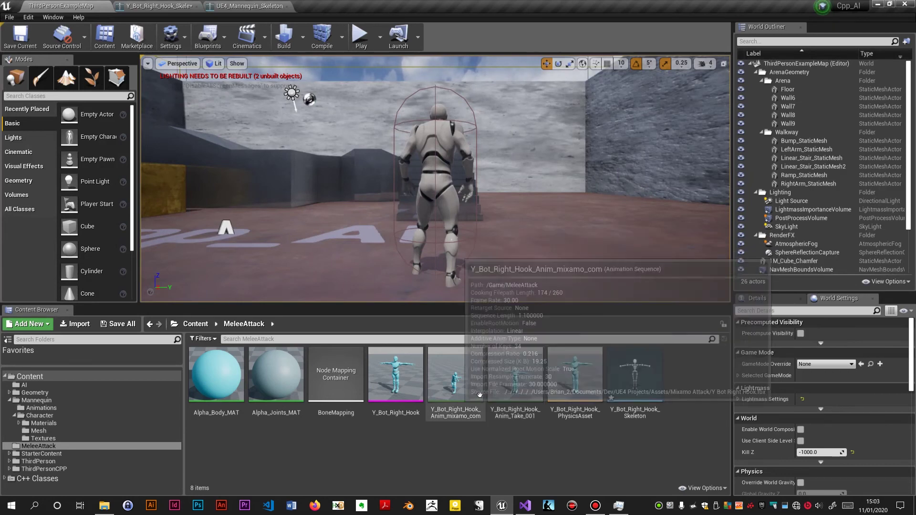
Step: Start Duplicate Anim Assets and Retarget on Y_Bot_Right_Hook_Anim_mixamo_com to reach the Select Skeleton dialog
mouse_move(461, 398)
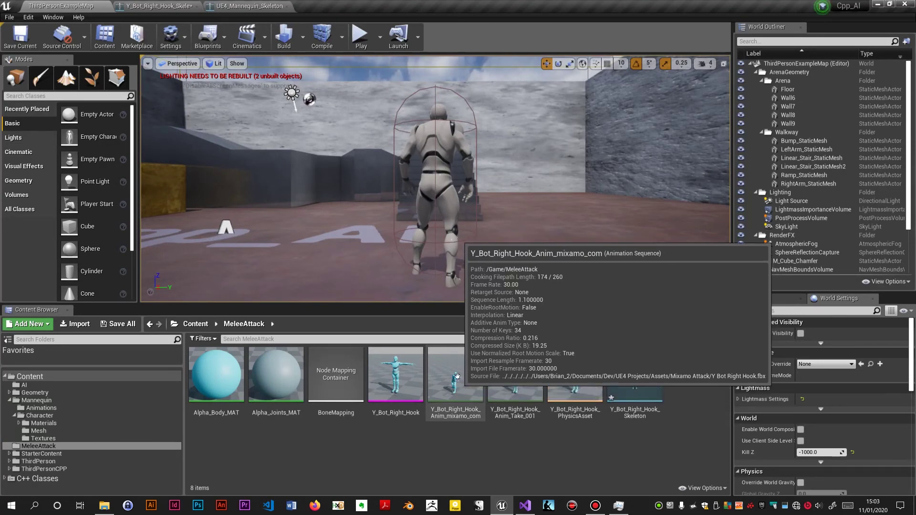
right_click(457, 375)
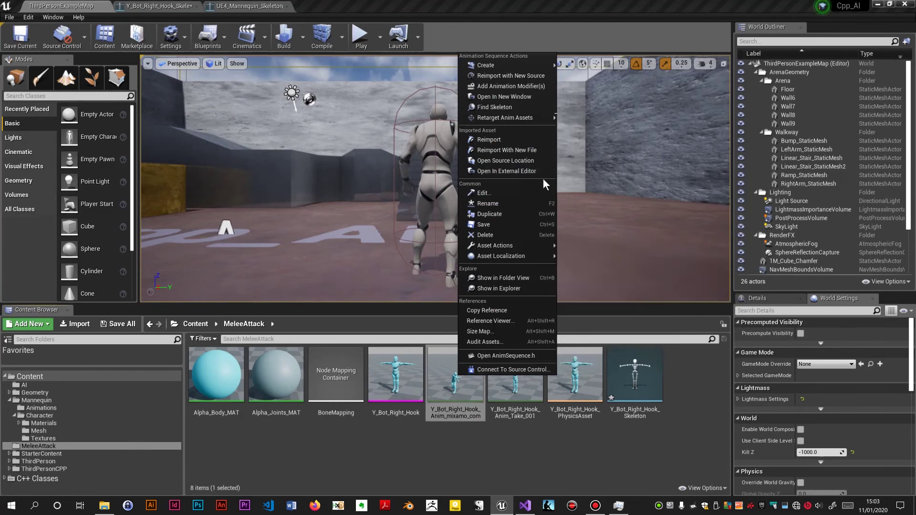
mouse_move(505, 246)
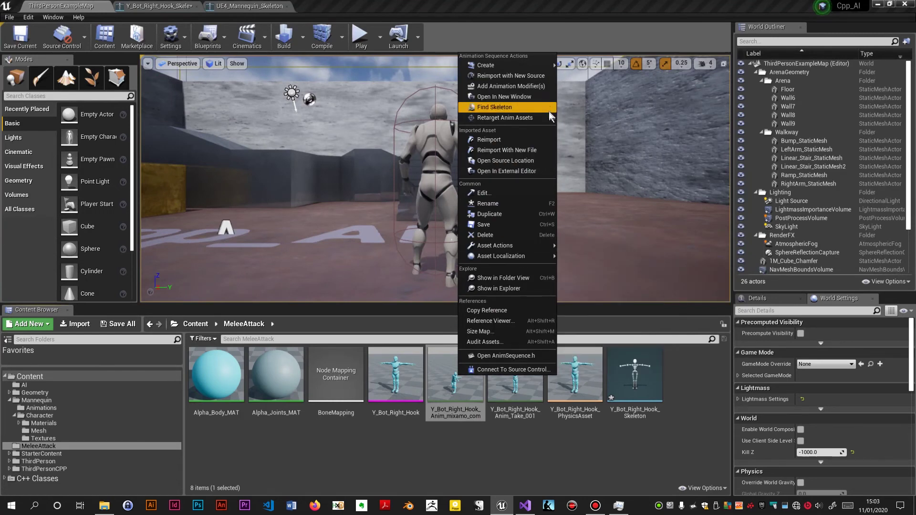
mouse_move(547, 118)
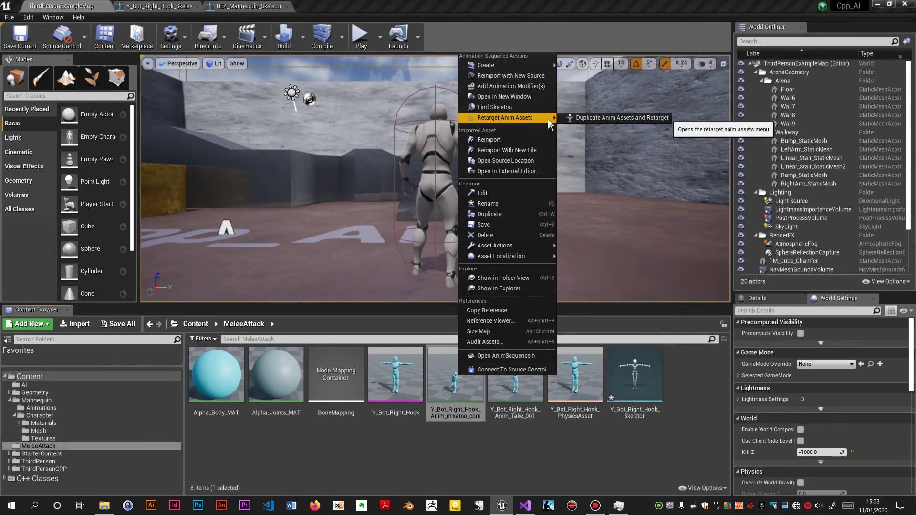
left_click(603, 120)
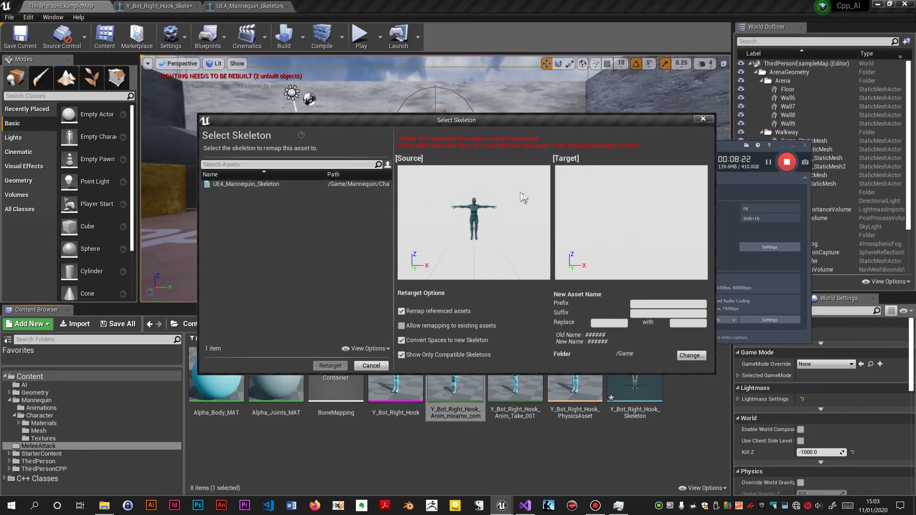
Step: Retarget the hook animation onto UE4_Mannequin_Skeleton, saving the copy in the MeleeAttack folder
left_click(253, 184)
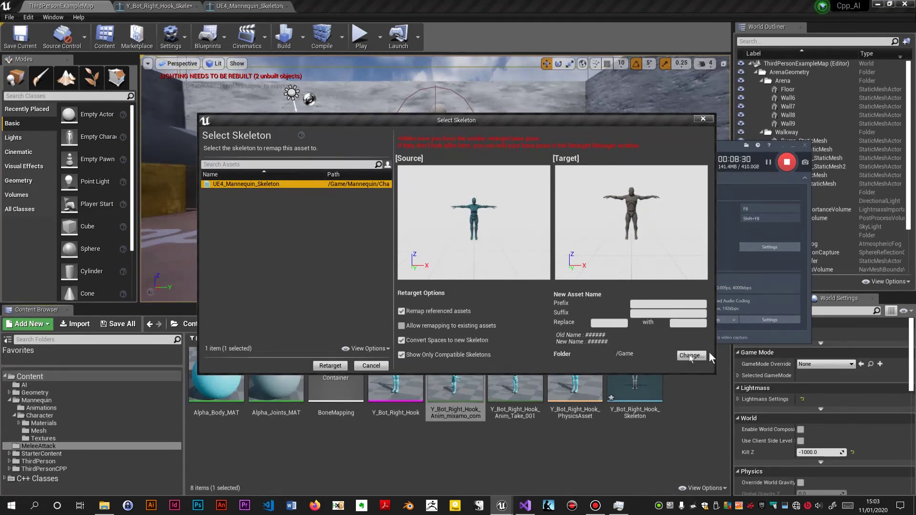
left_click(683, 356)
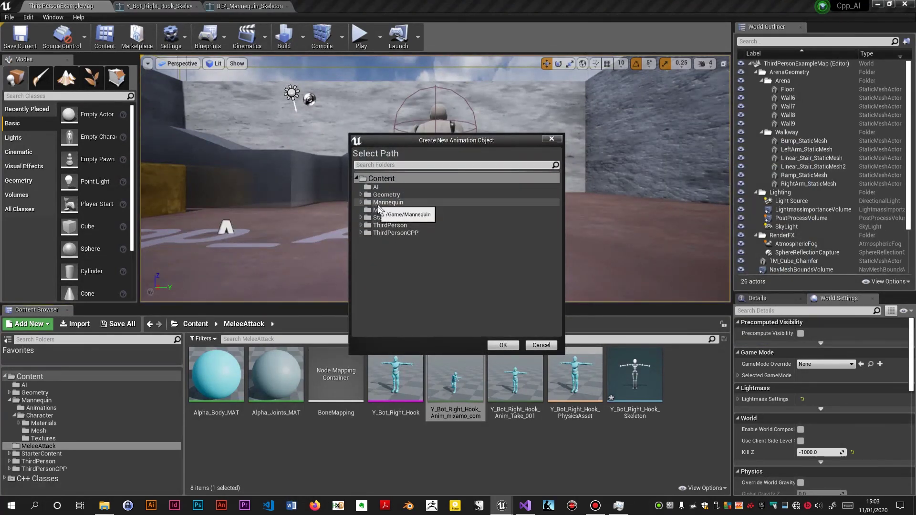
left_click(384, 210)
left_click(506, 345)
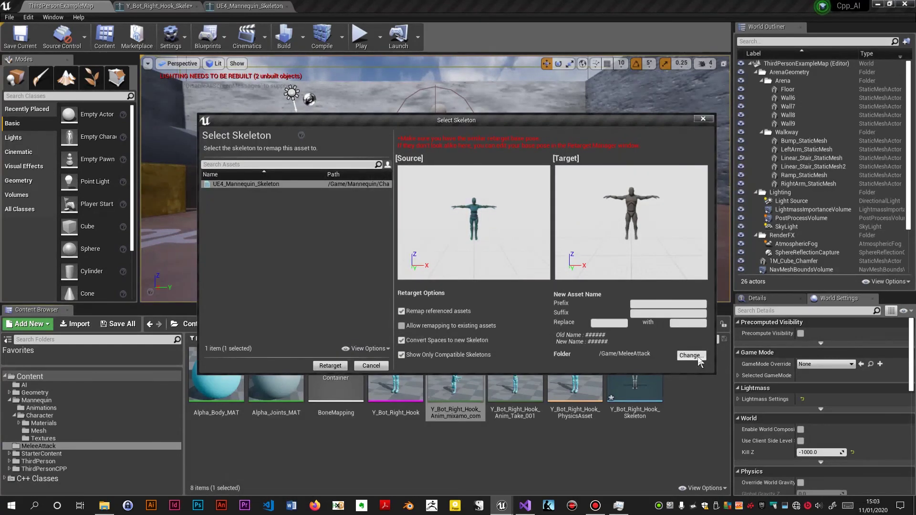
left_click(330, 367)
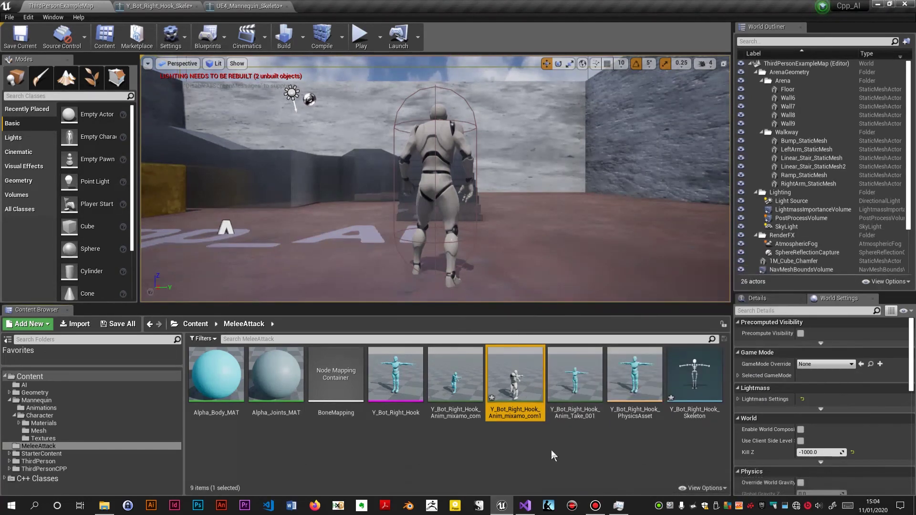
Step: Rename the retargeted hook animation to UE4_PunchAttack and save the current level
key("F2")
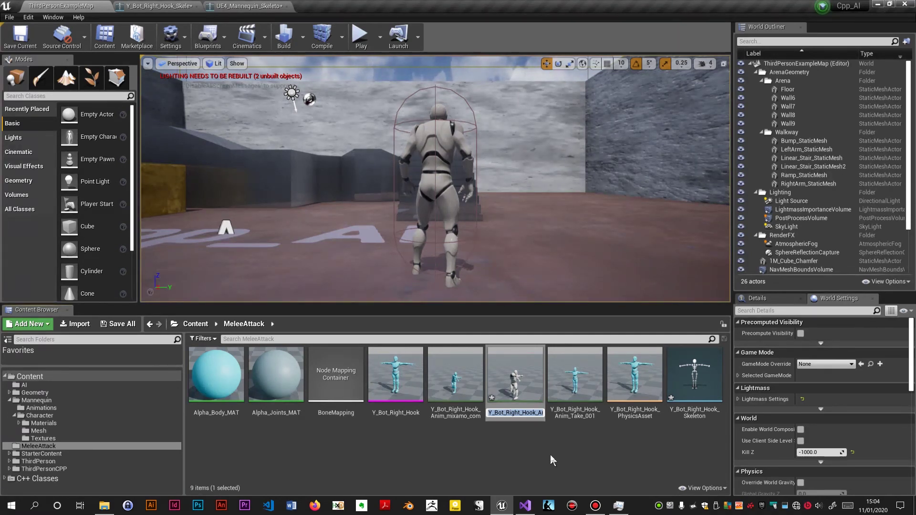
type("UE5")
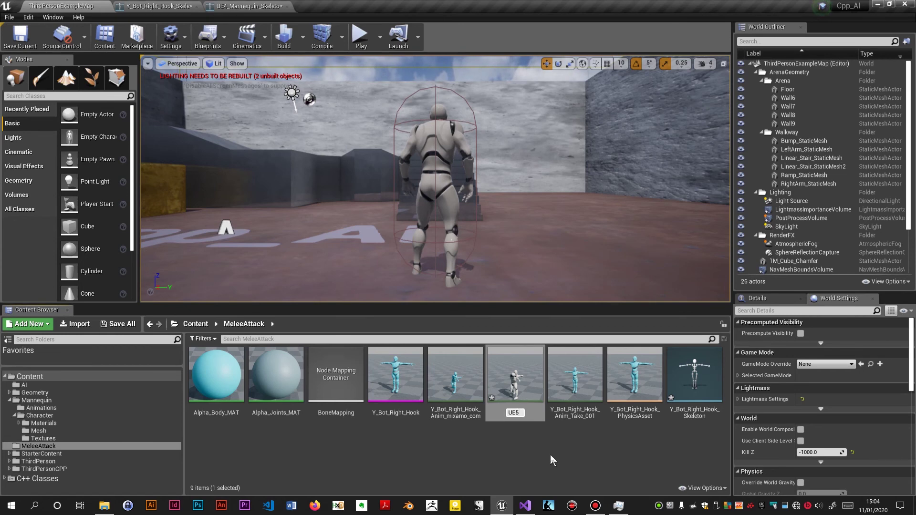
key("BackSpace")
type("4_M")
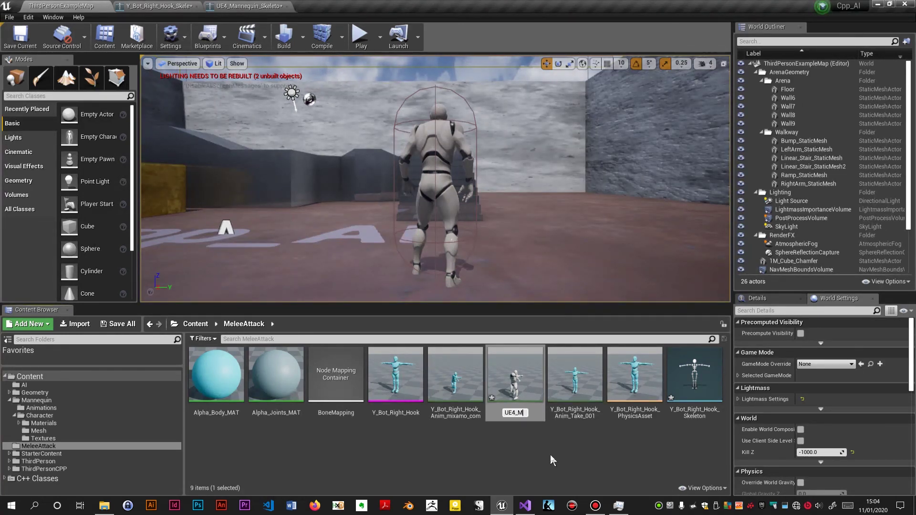
key("BackSpace")
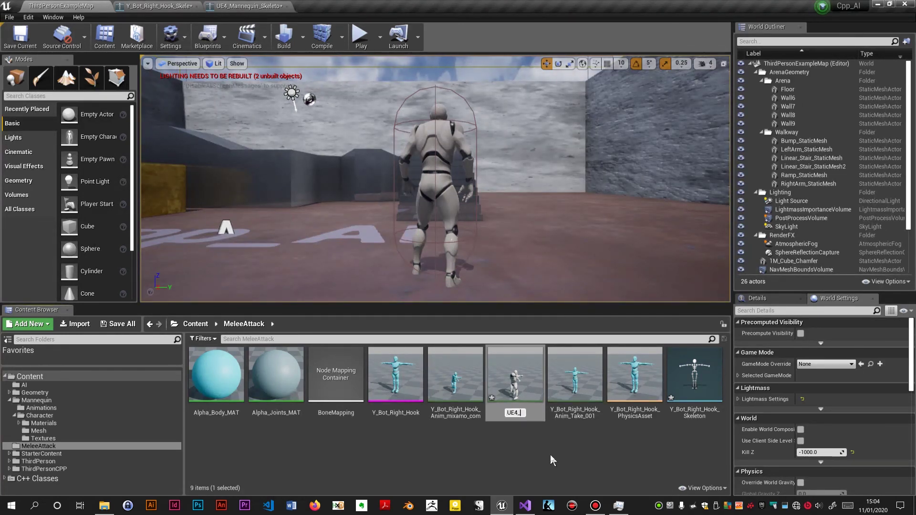
type("Punch")
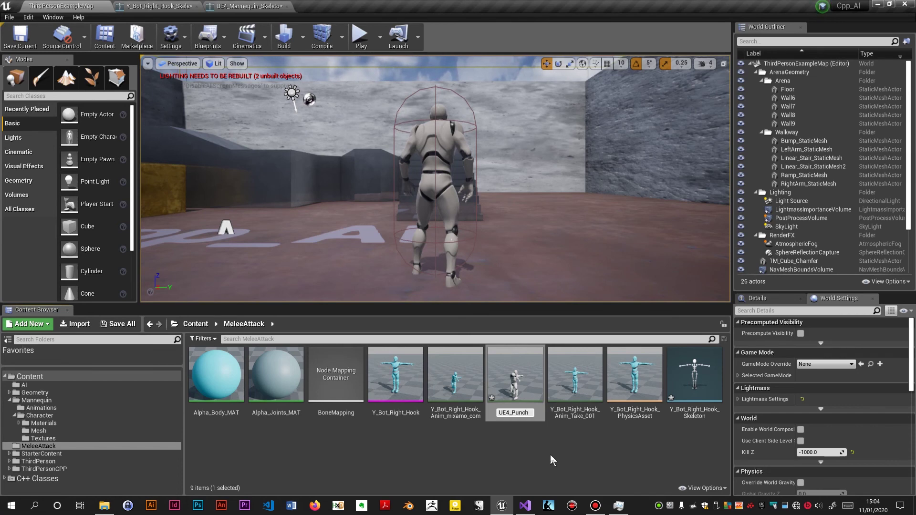
type("Attack")
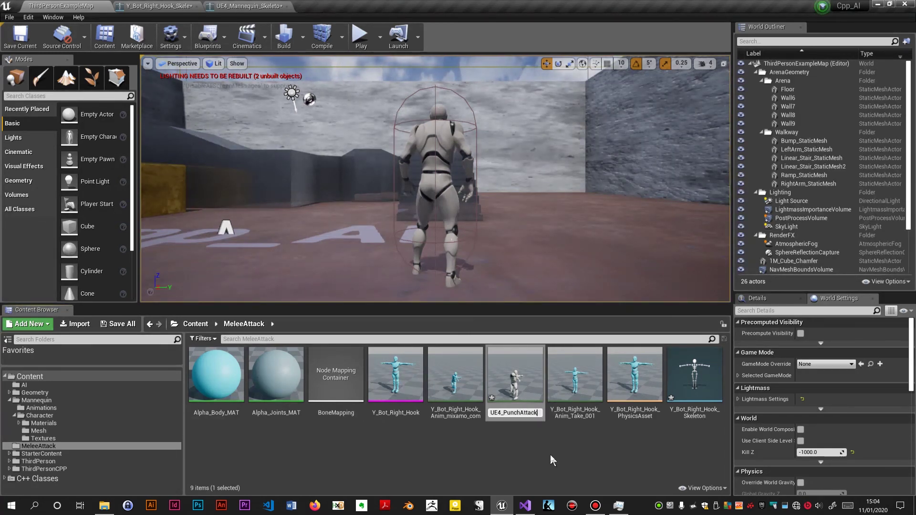
key("Return")
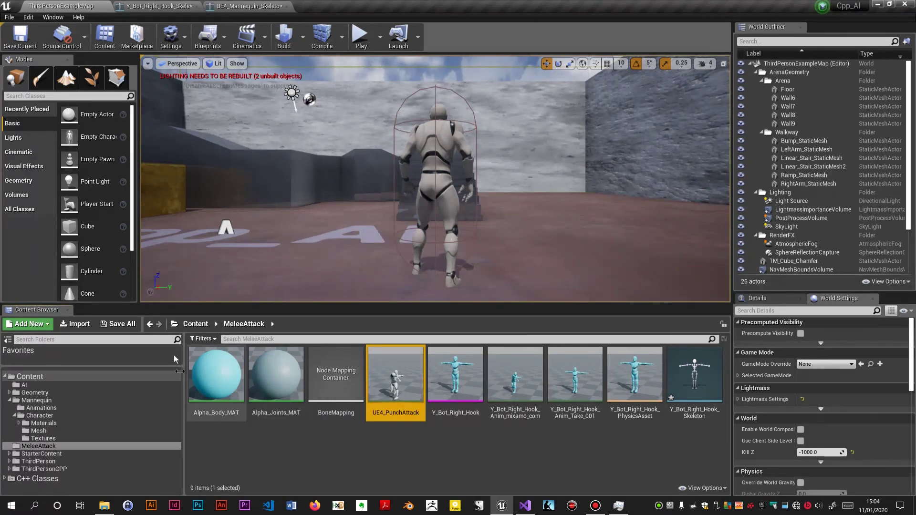
left_click(10, 43)
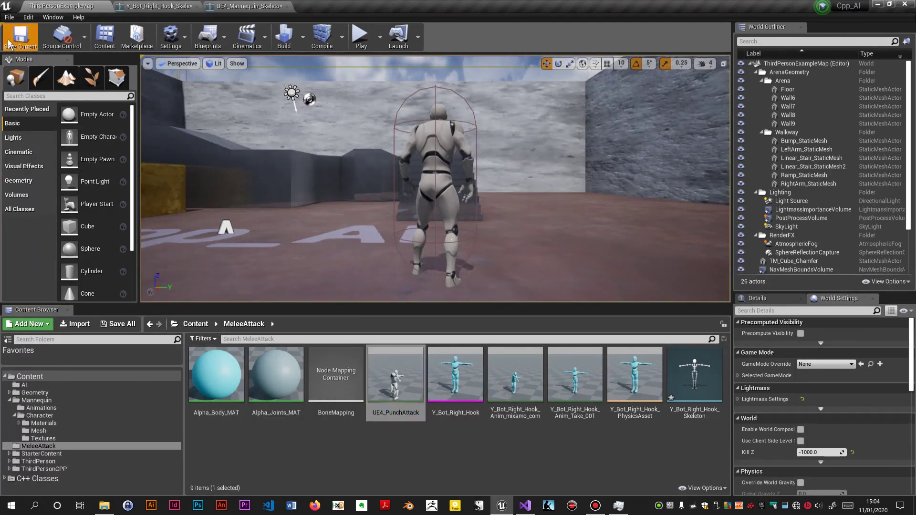
double_click(390, 383)
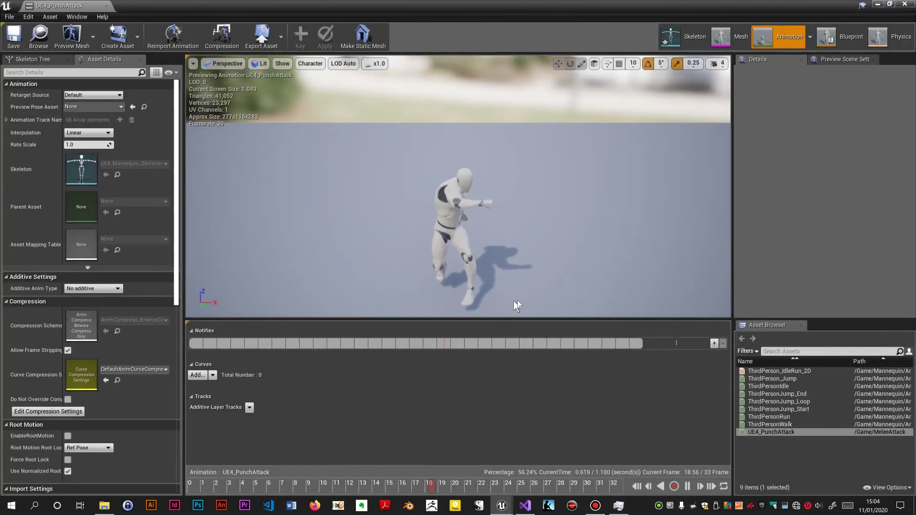
mouse_move(577, 293)
left_mouse_down()
mouse_move(539, 286)
mouse_move(568, 291)
left_mouse_up()
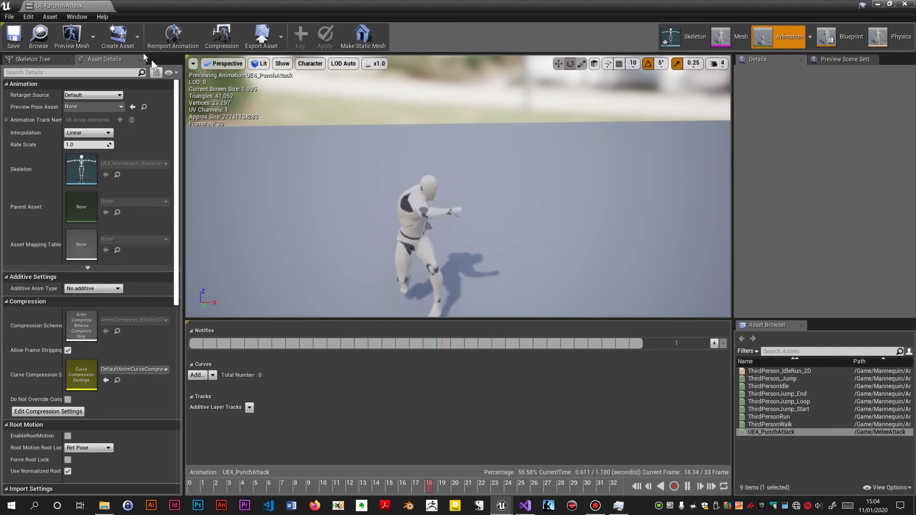
left_click(105, 6)
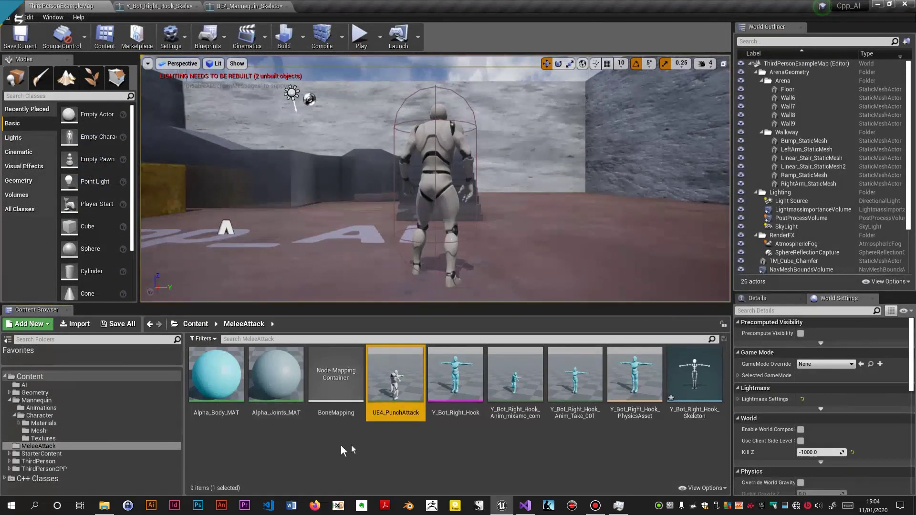